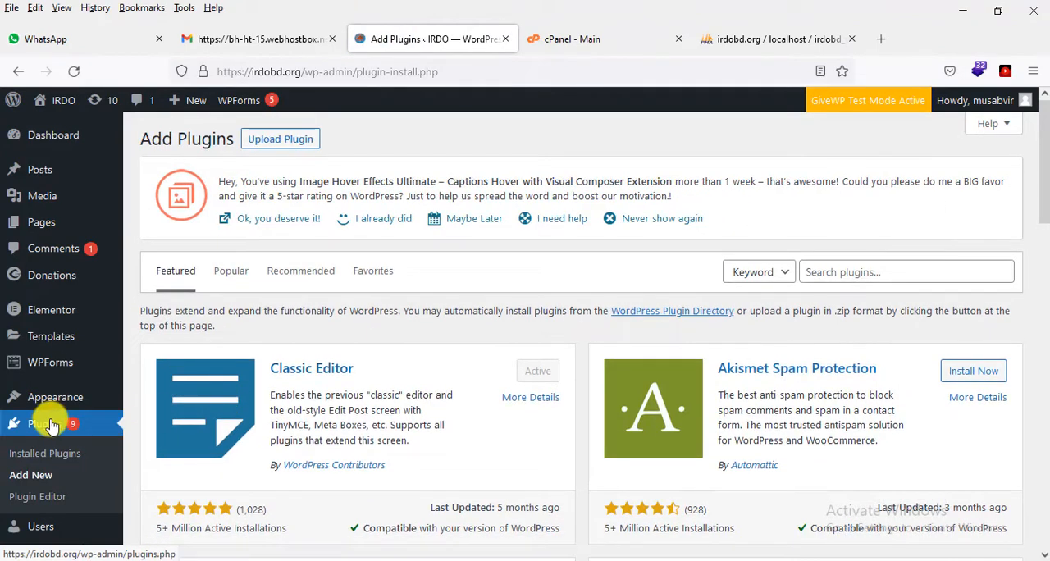
Step: Search the plugin directory for "security", then install and activate Wordfence Security – Firewall & Malware Scan
left_click(864, 272)
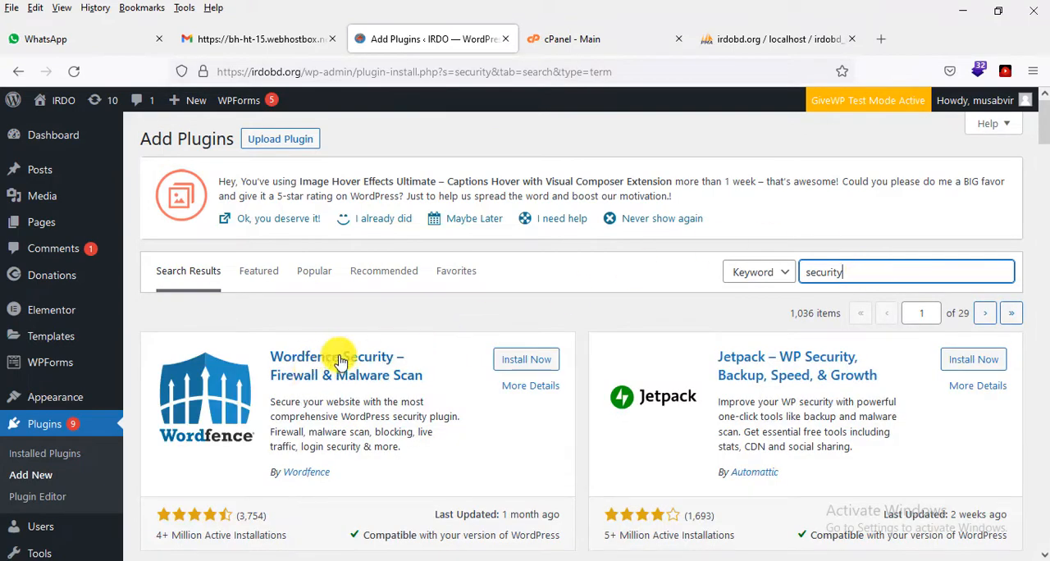
scroll(476, 375, "down", 2)
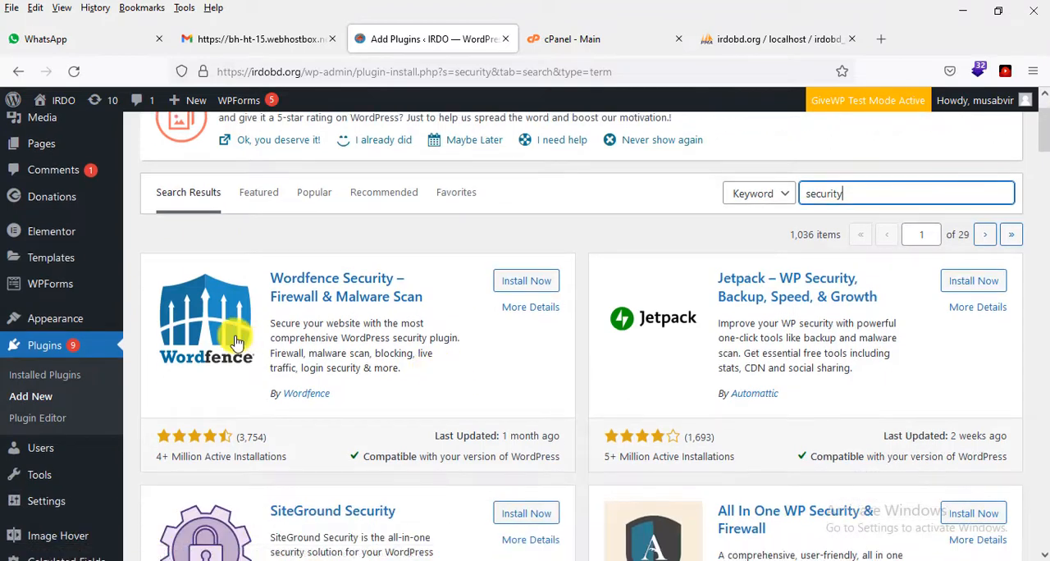
left_click(247, 438)
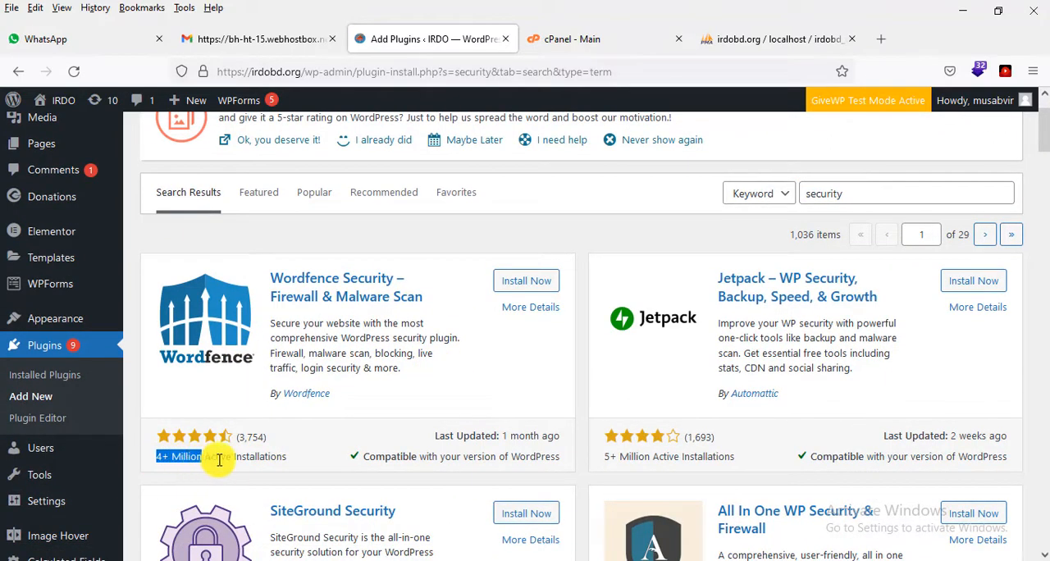
left_click_drag(219, 460, 279, 460)
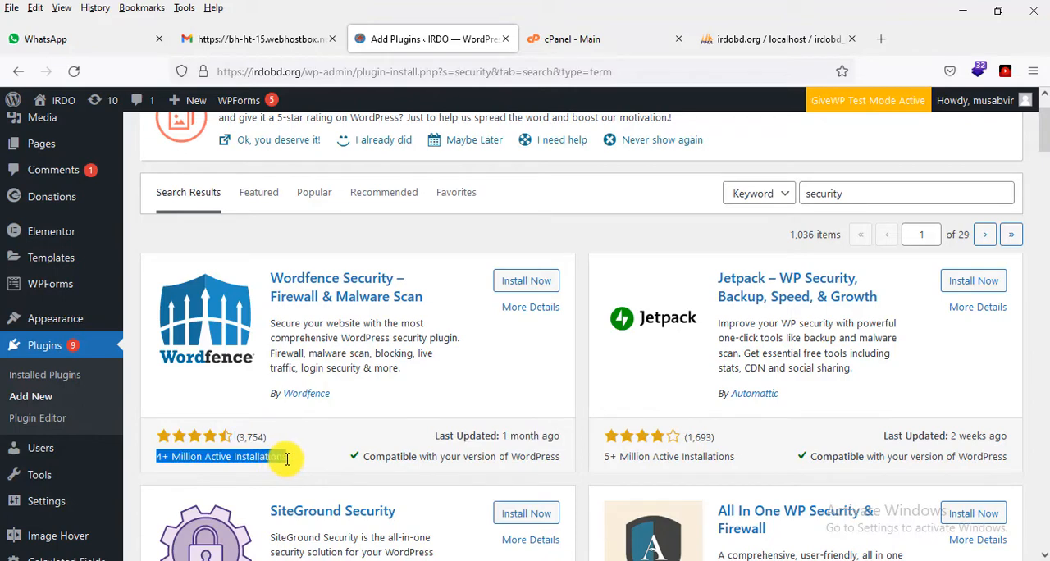
left_click(303, 462)
scroll(443, 316, "up", 2)
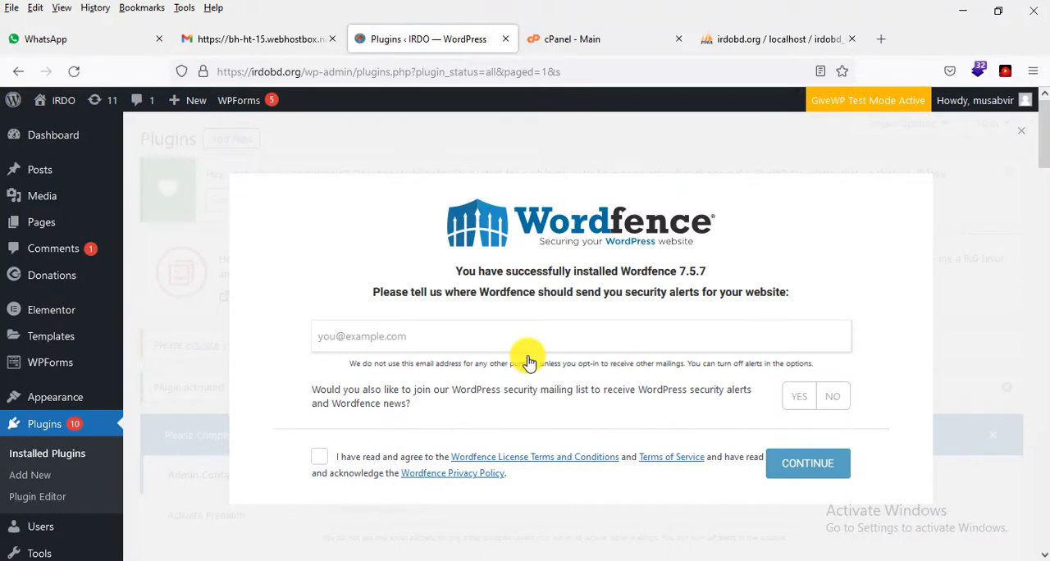
Step: Fill in the site admin's e-mail for Wordfence security alerts and answer No to joining the security mailing list
scroll(529, 362, "down", 3)
scroll(529, 362, "up", 3)
right_click(517, 336)
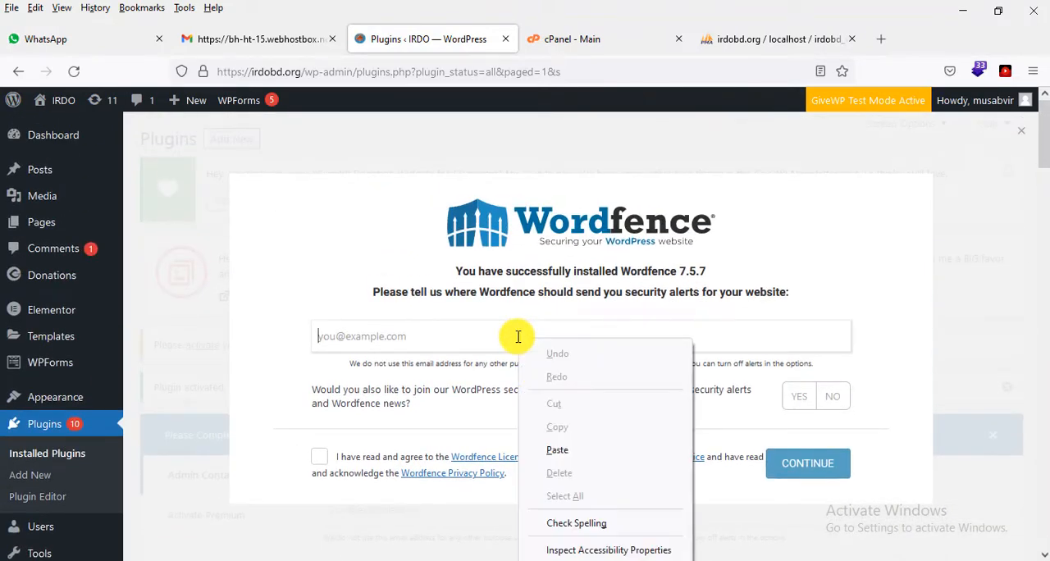
left_click(562, 450)
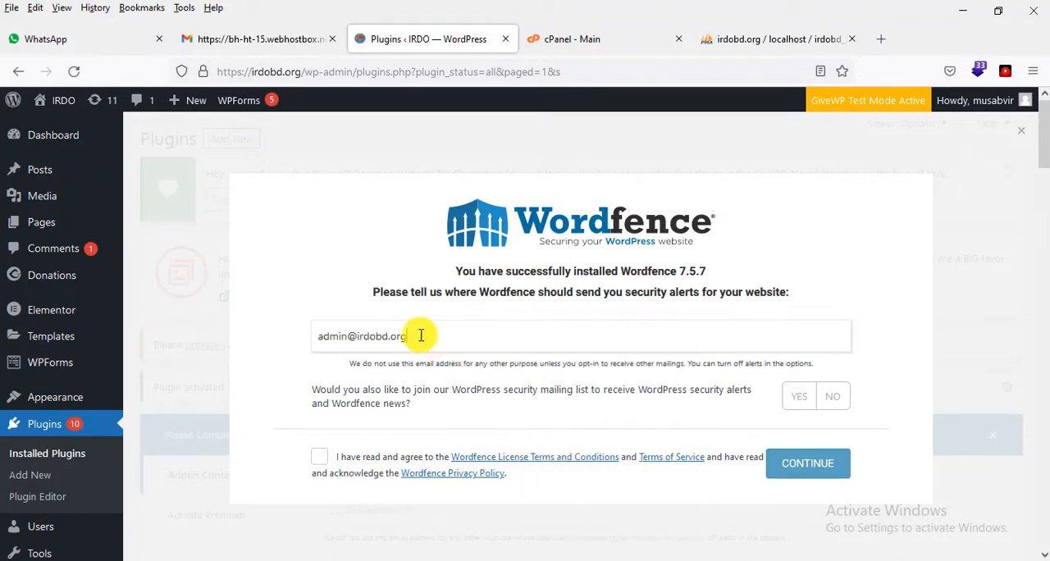
left_click_drag(408, 338, 319, 343)
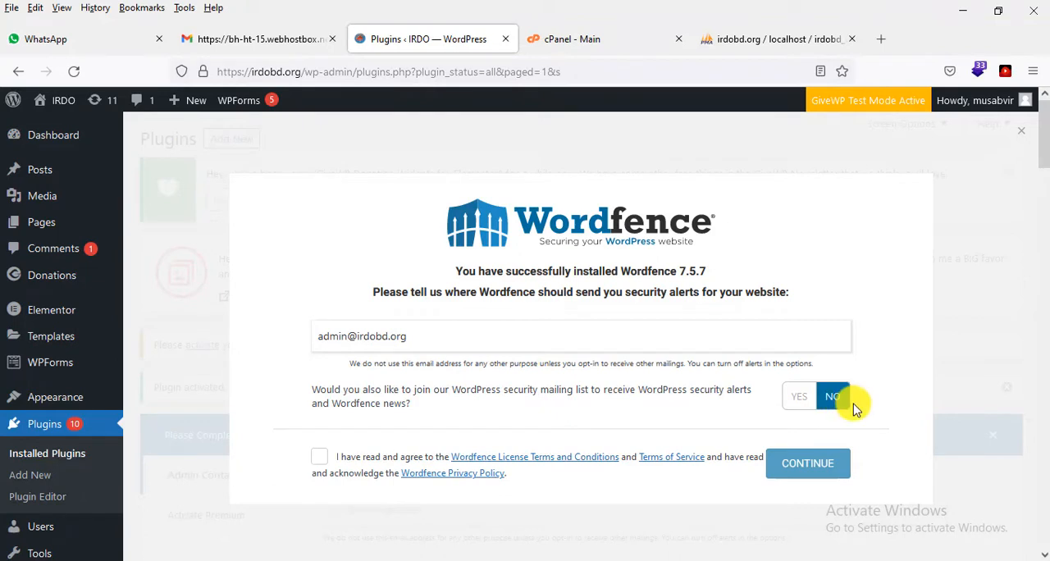
Step: Agree to the Wordfence license terms and privacy policy, continue, and decline entering a premium license key
scroll(845, 411, "down", 2)
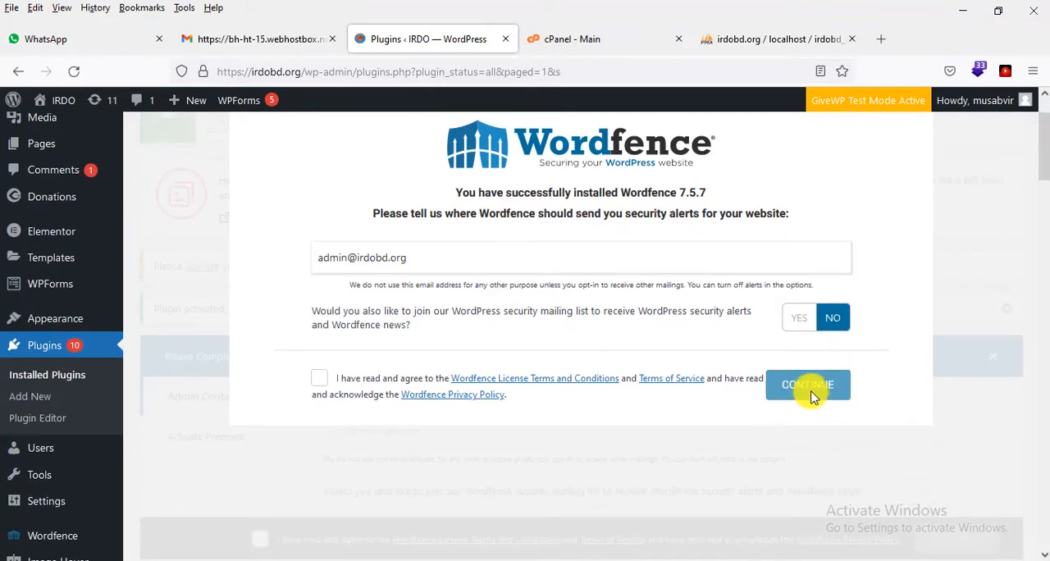
left_click(319, 378)
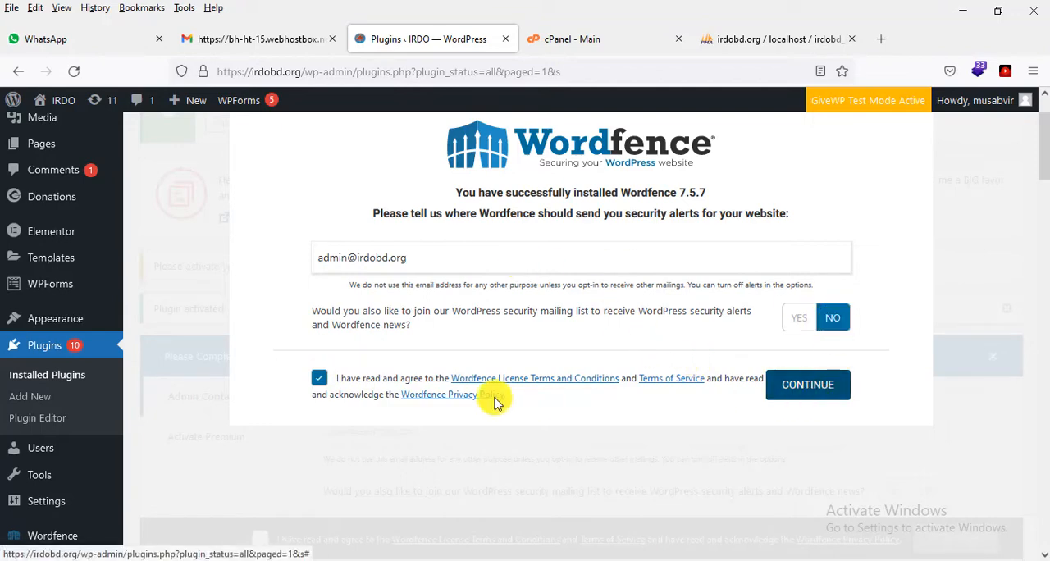
left_click(808, 386)
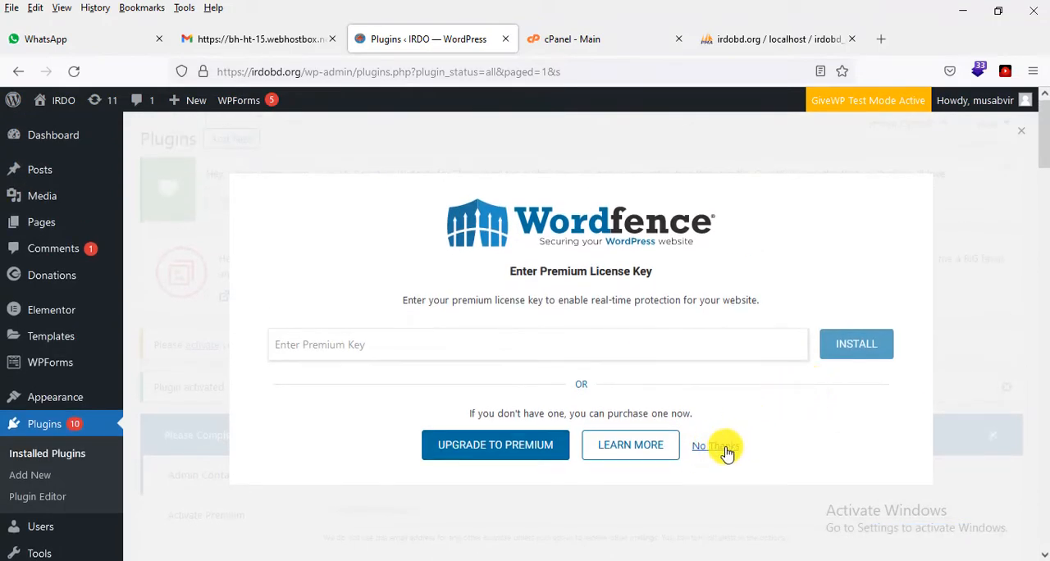
left_click(726, 453)
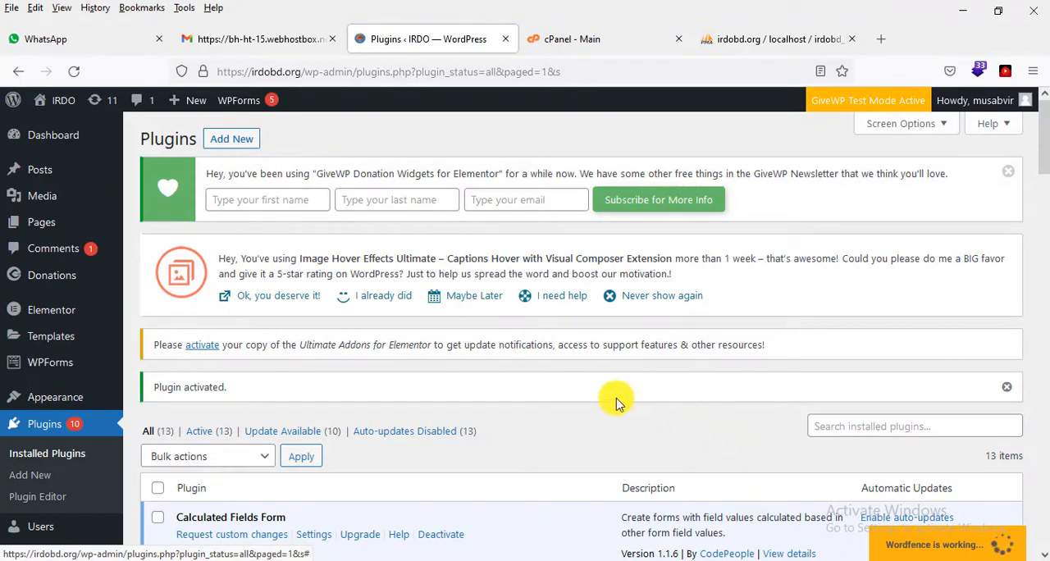
Step: Find the Wordfence Security entry in the list of installed plugins
scroll(288, 336, "down", 3)
scroll(288, 337, "down", 10)
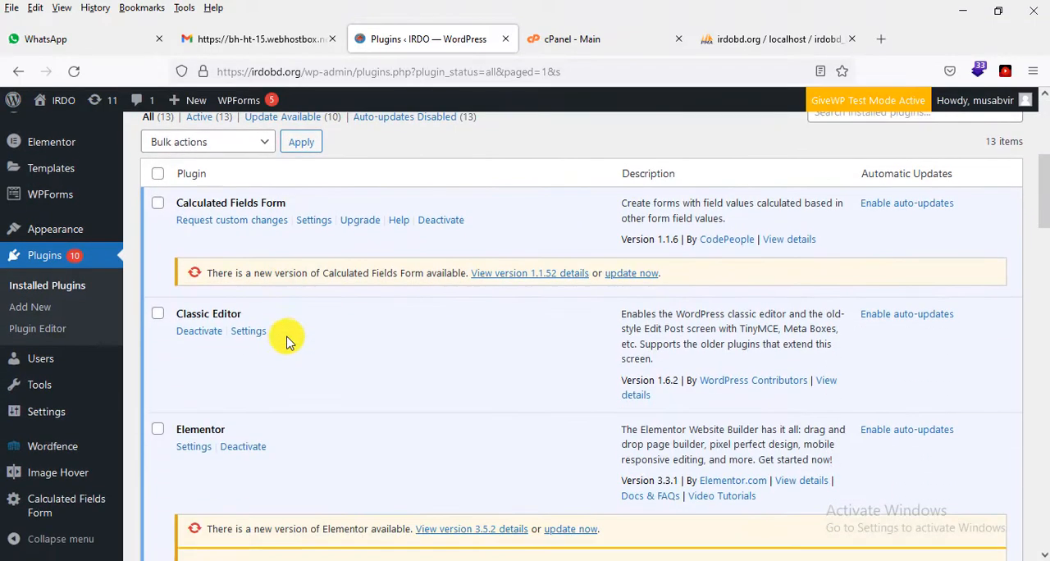
scroll(285, 333, "down", 10)
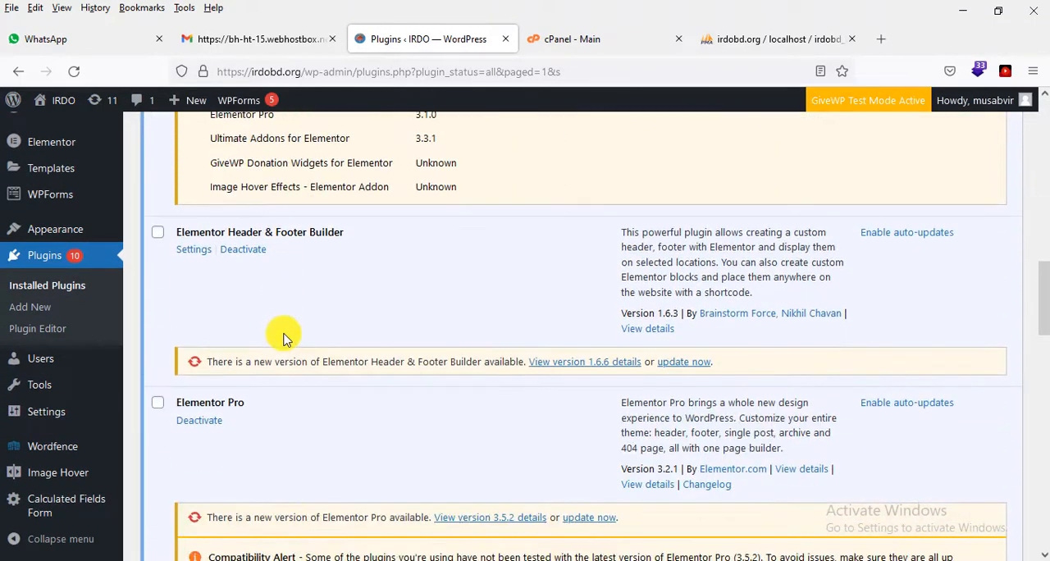
scroll(285, 336, "down", 11)
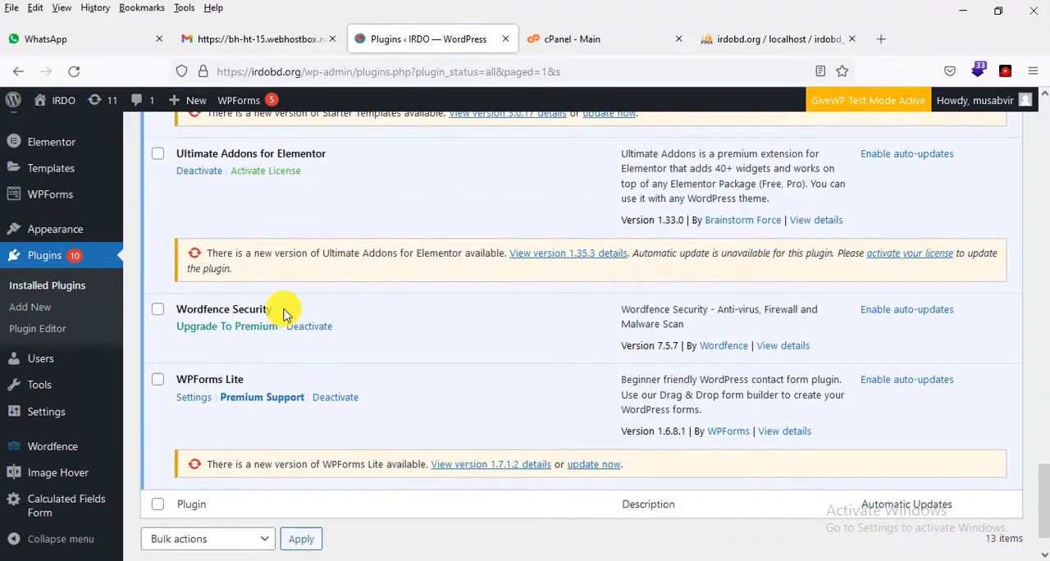
left_click_drag(283, 312, 211, 309)
left_click_drag(274, 310, 181, 303)
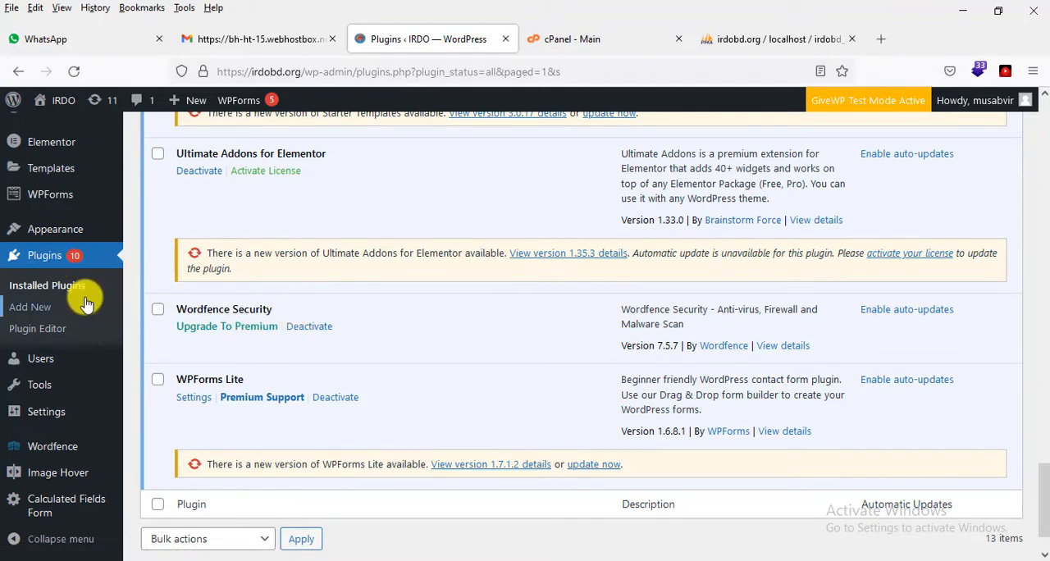
Step: Open the Wordfence dashboard and go through its introductory tour to the end
scroll(82, 300, "down", 1)
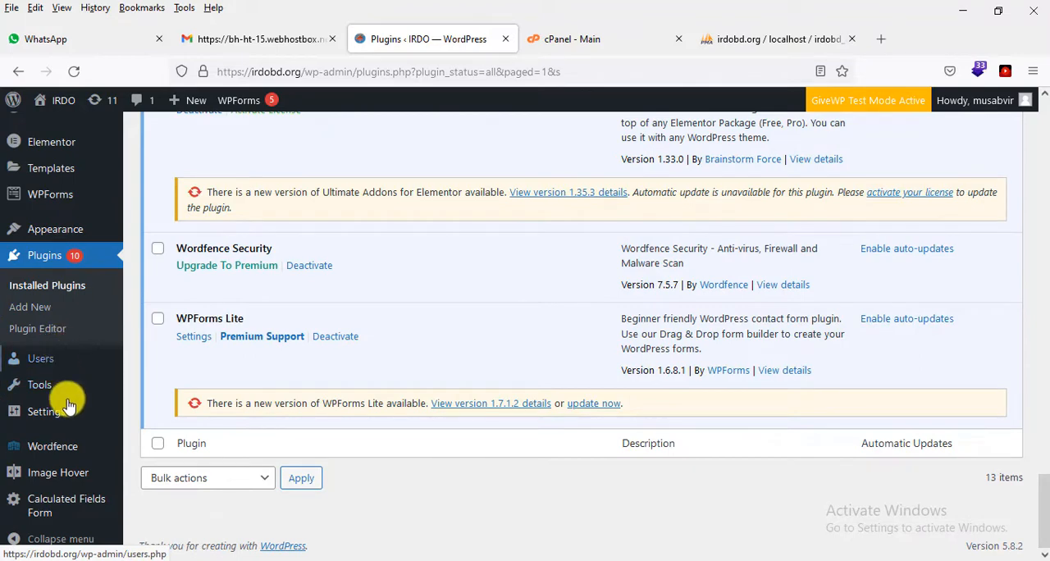
mouse_move(41, 454)
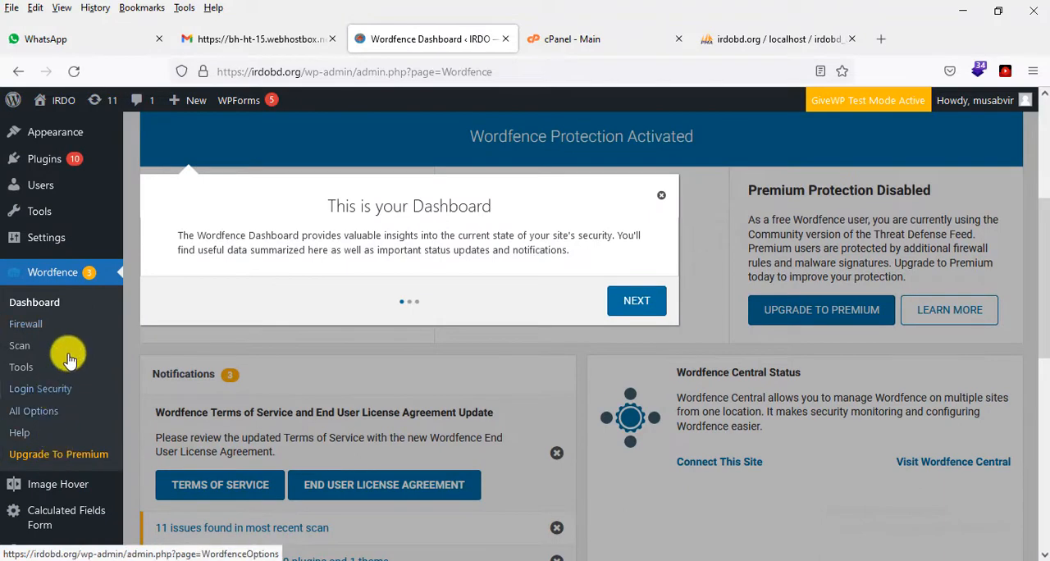
left_click(637, 300)
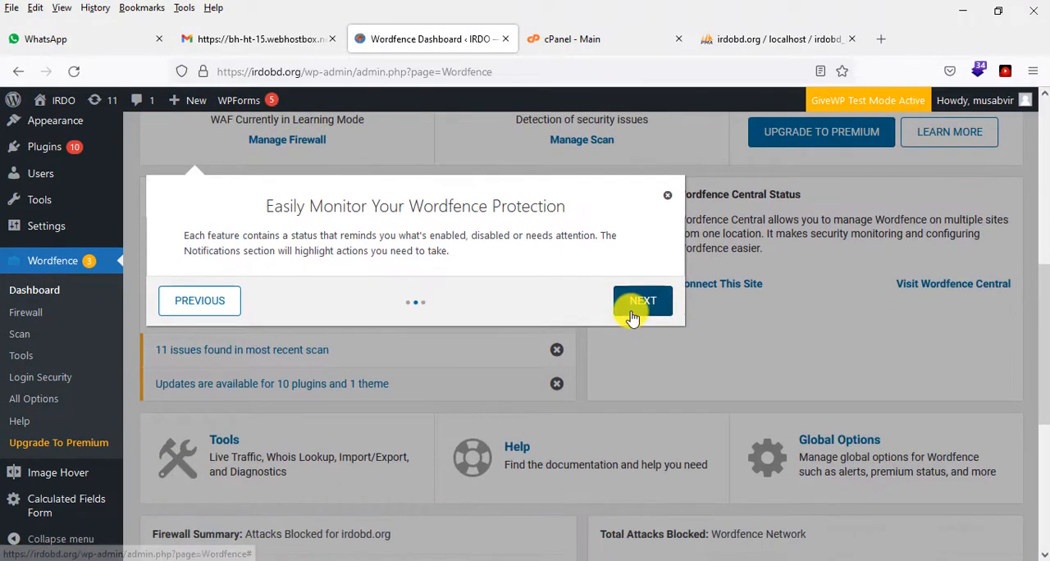
left_click(630, 315)
left_click(684, 364)
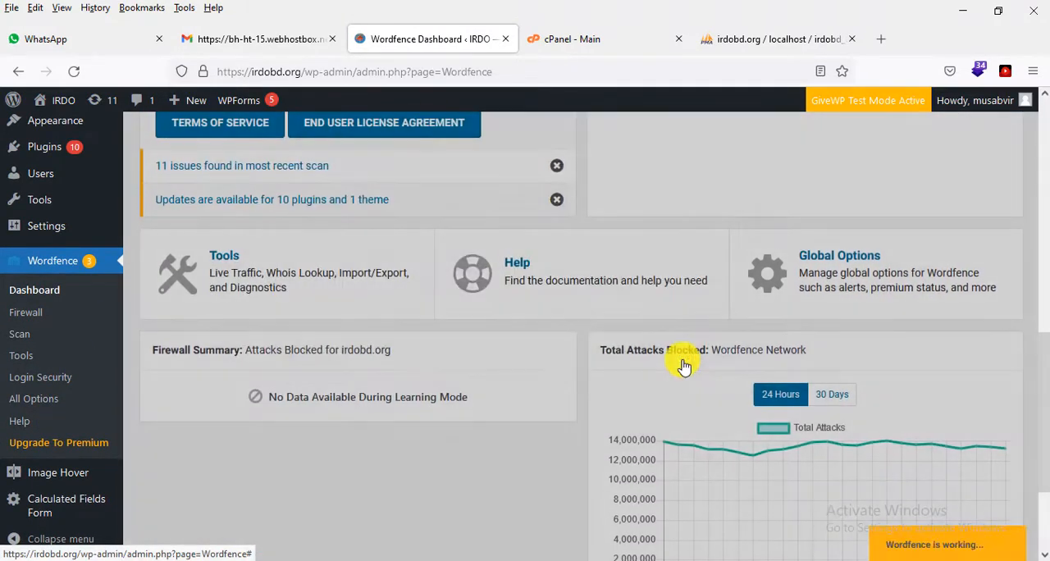
Step: Examine the Wordfence dashboard's firewall and scan status, notifications, tool shortcuts and blocked-attacks chart
scroll(32, 247, "up", 6)
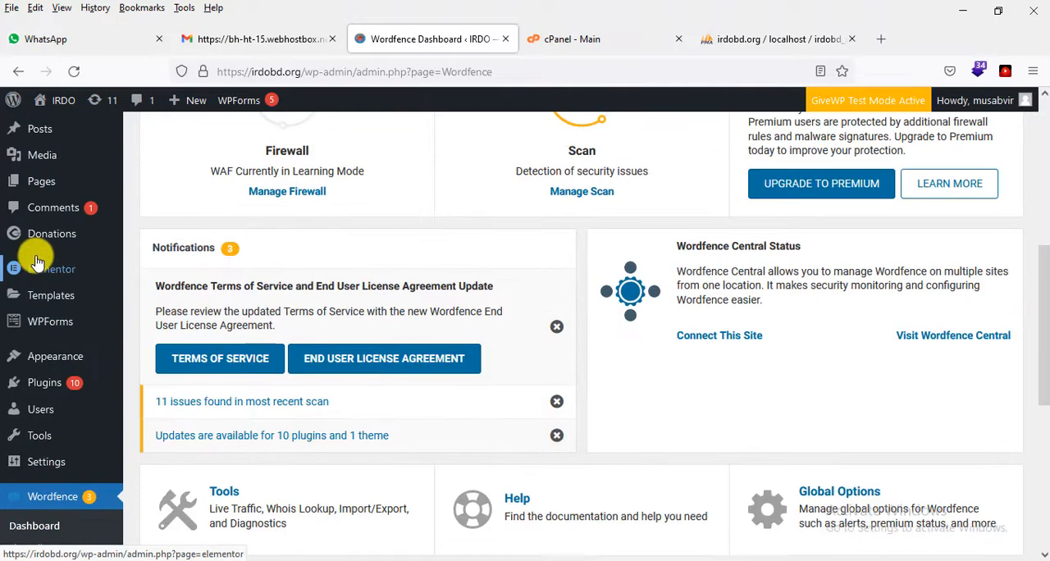
scroll(45, 271, "down", 2)
scroll(46, 267, "down", 2)
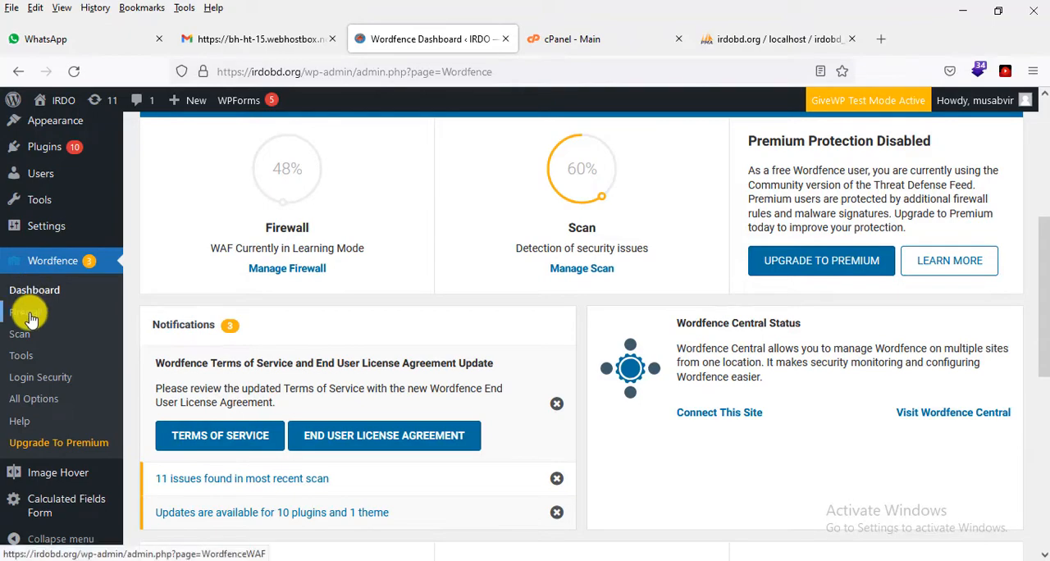
scroll(399, 347, "up", 6)
scroll(270, 375, "down", 5)
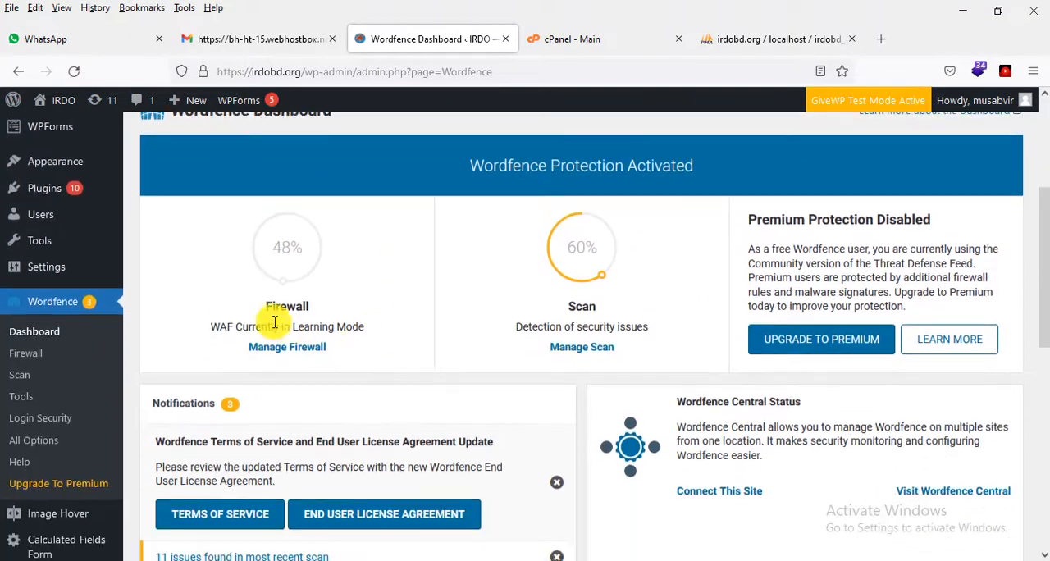
mouse_move(323, 241)
mouse_move(632, 295)
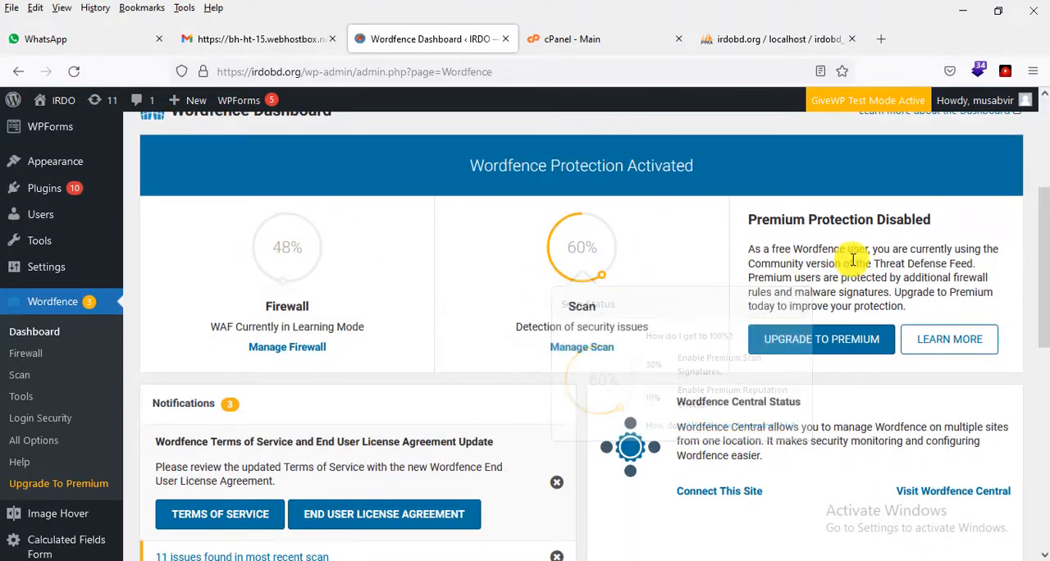
scroll(487, 321, "down", 5)
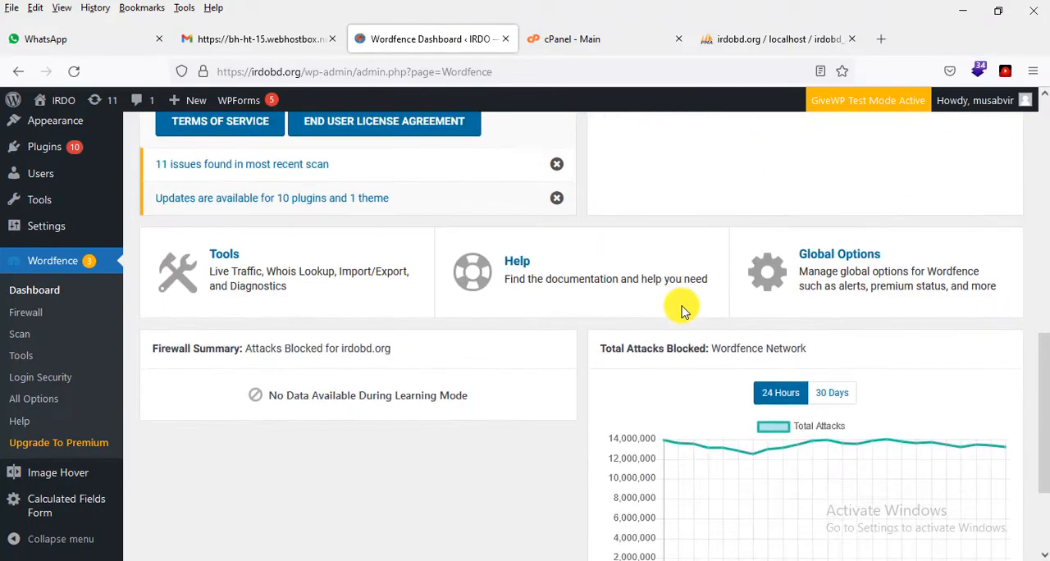
scroll(494, 287, "down", 2)
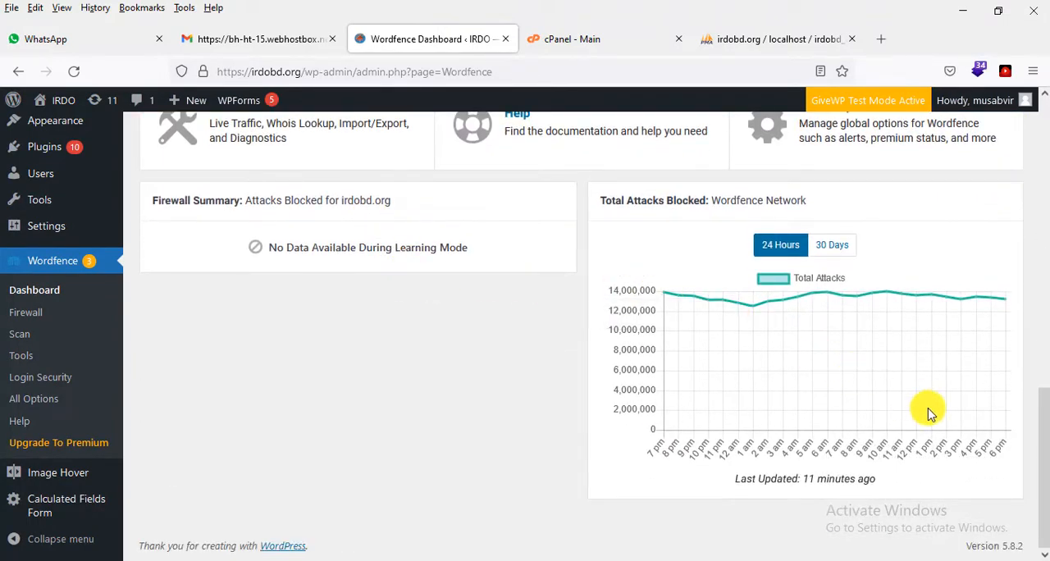
scroll(930, 412, "up", 10)
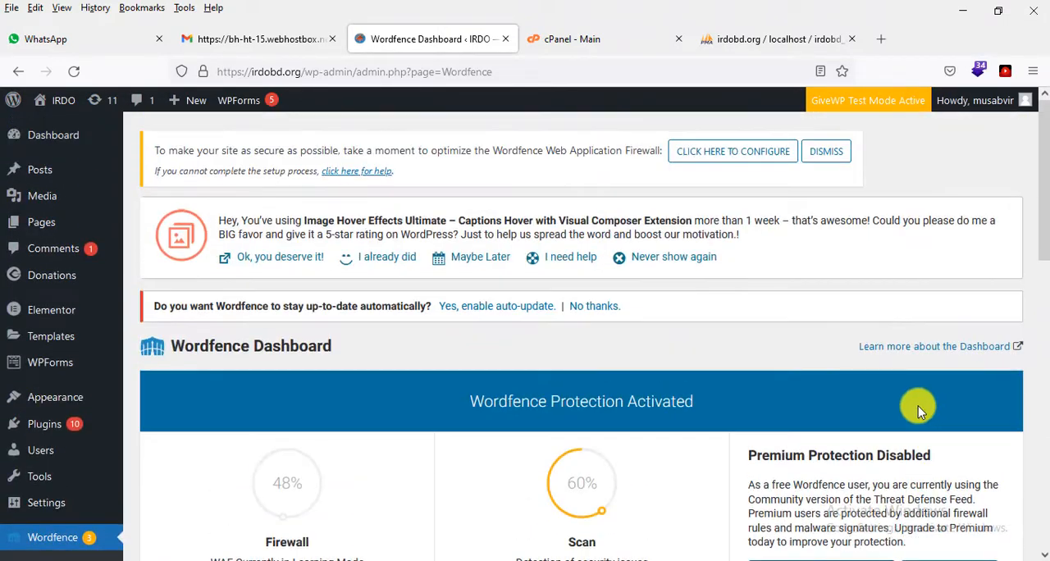
Step: Open Wordfence's Firewall page and complete its introductory tour of the web application firewall and brute force protection
scroll(692, 375, "down", 5)
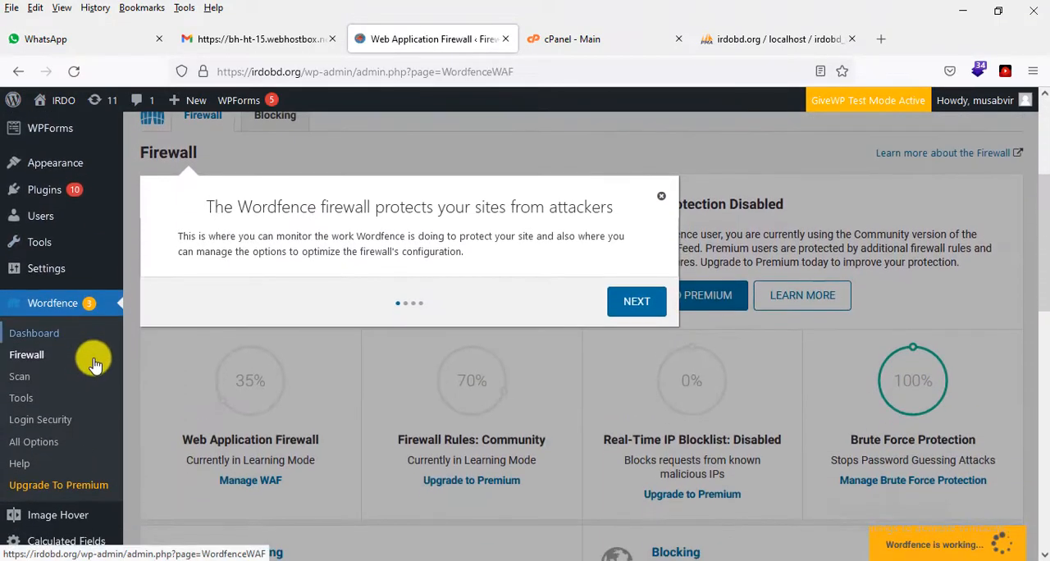
left_click(631, 308)
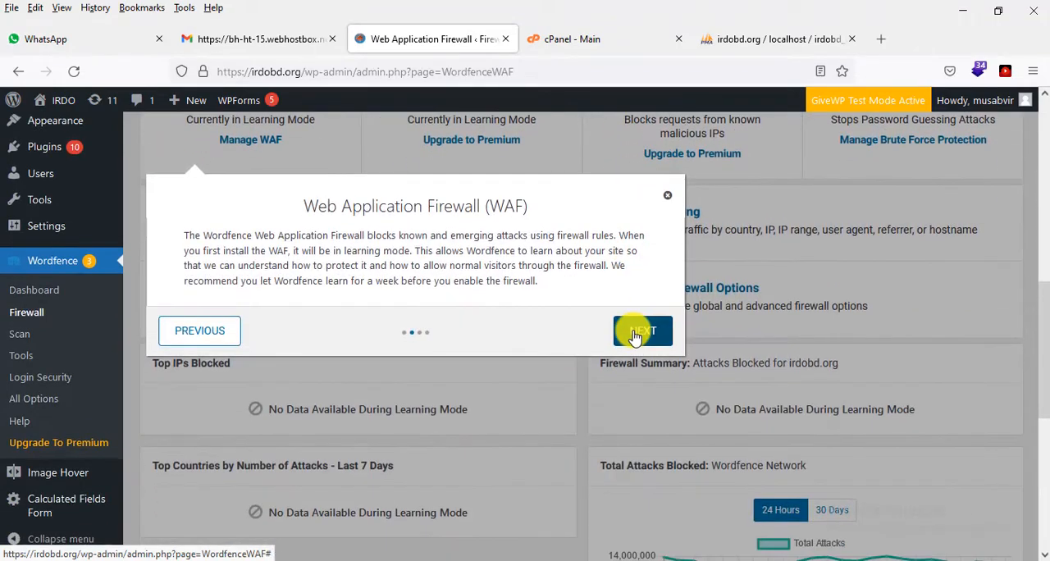
left_click(633, 334)
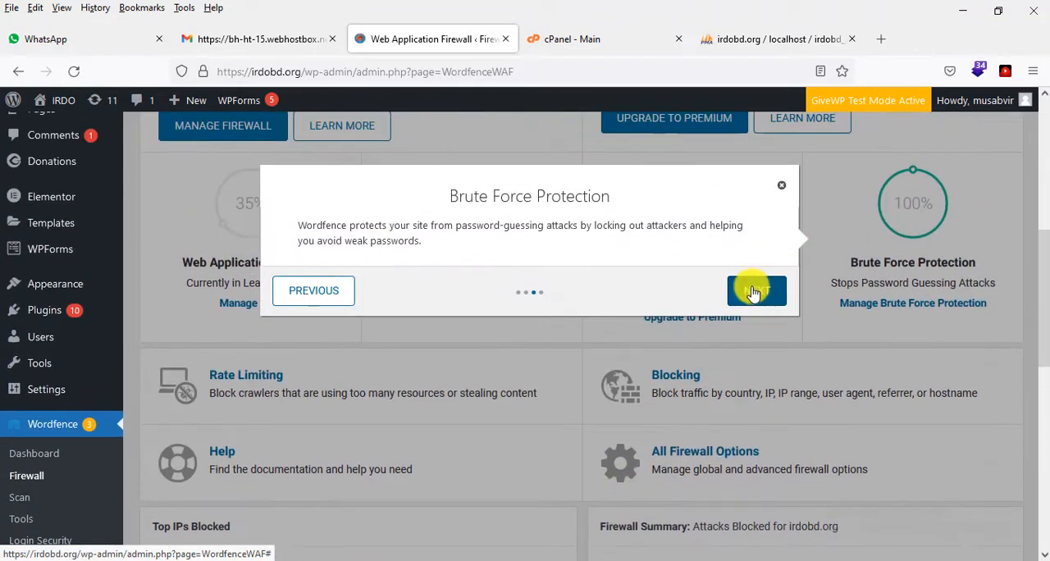
left_click(754, 287)
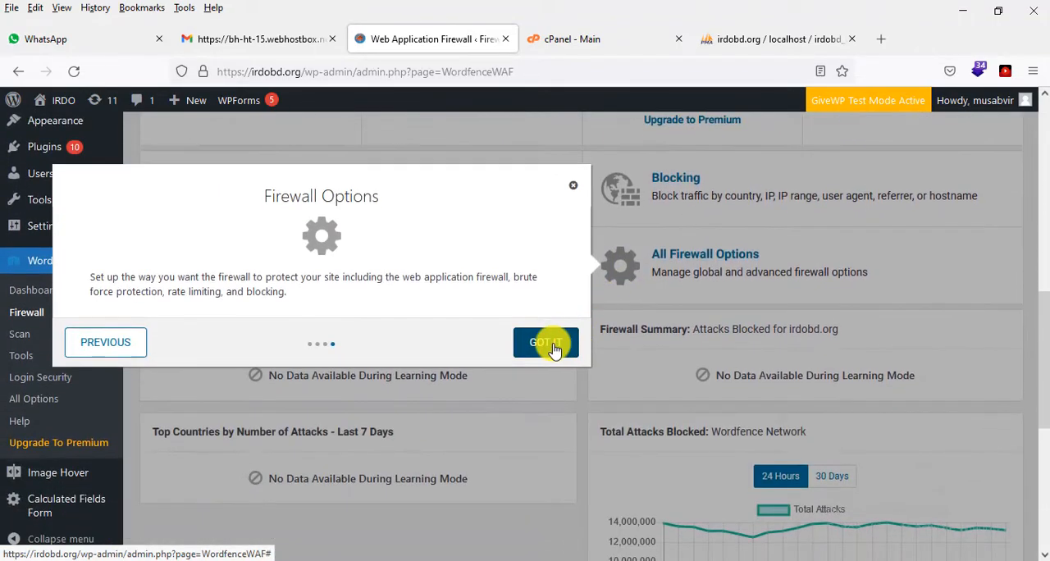
left_click(553, 343)
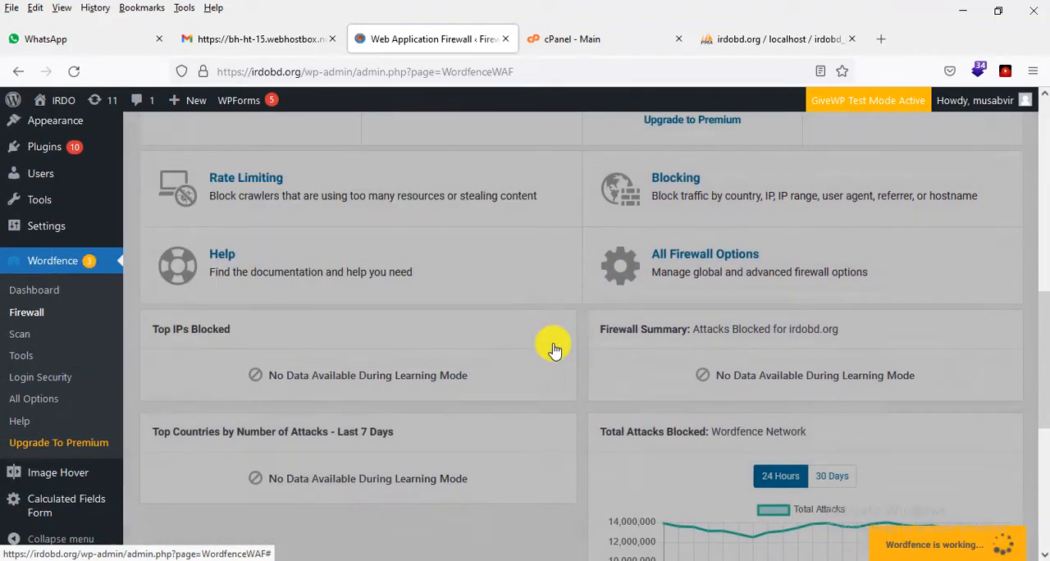
Step: Review the Firewall page's protection status, rate limiting and blocking options, blocked IPs and attack summaries
scroll(557, 343, "up", 2)
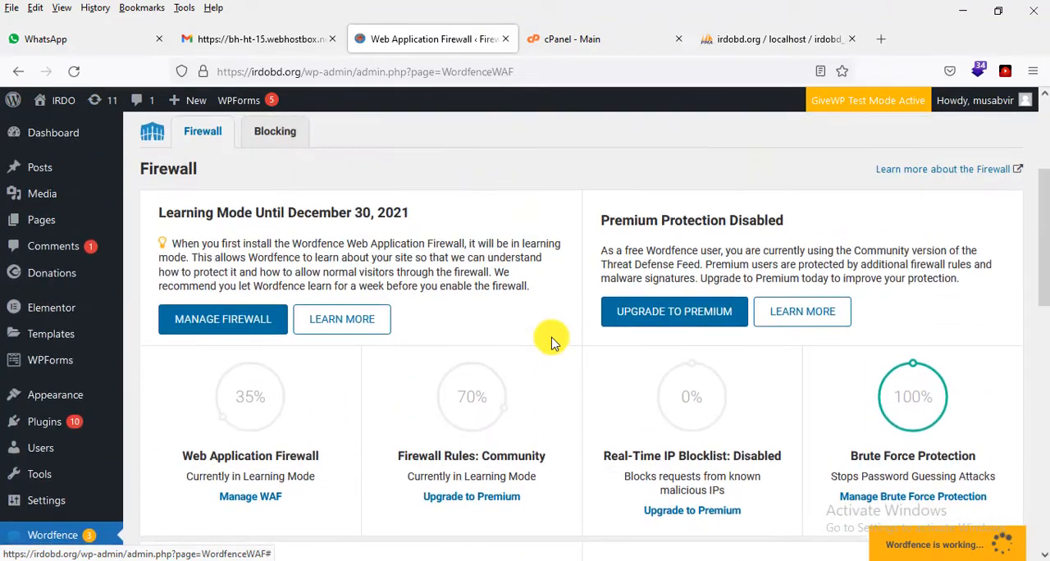
scroll(553, 343, "down", 1)
scroll(952, 331, "down", 4)
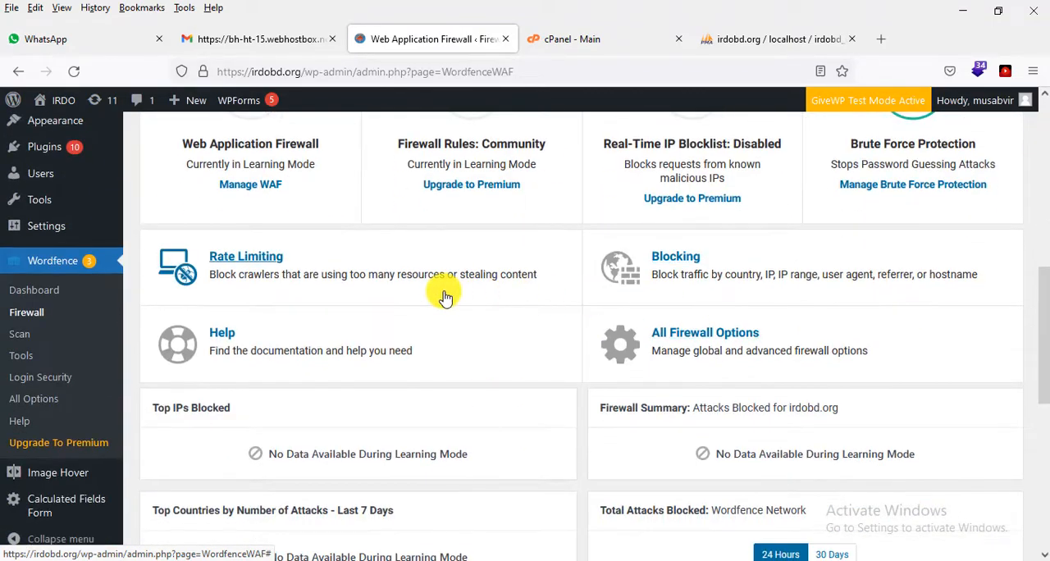
scroll(357, 270, "down", 5)
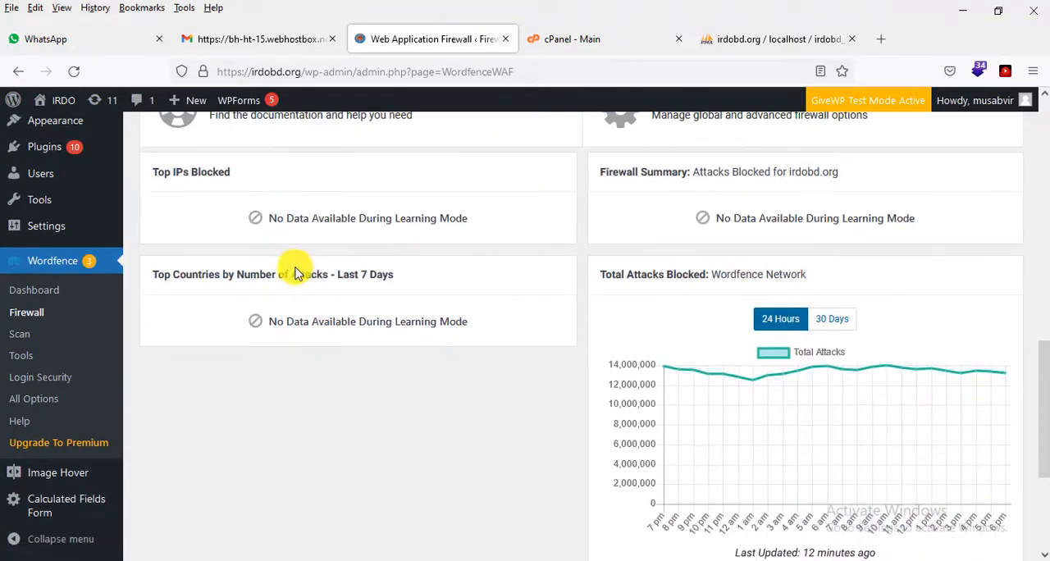
scroll(356, 276, "up", 10)
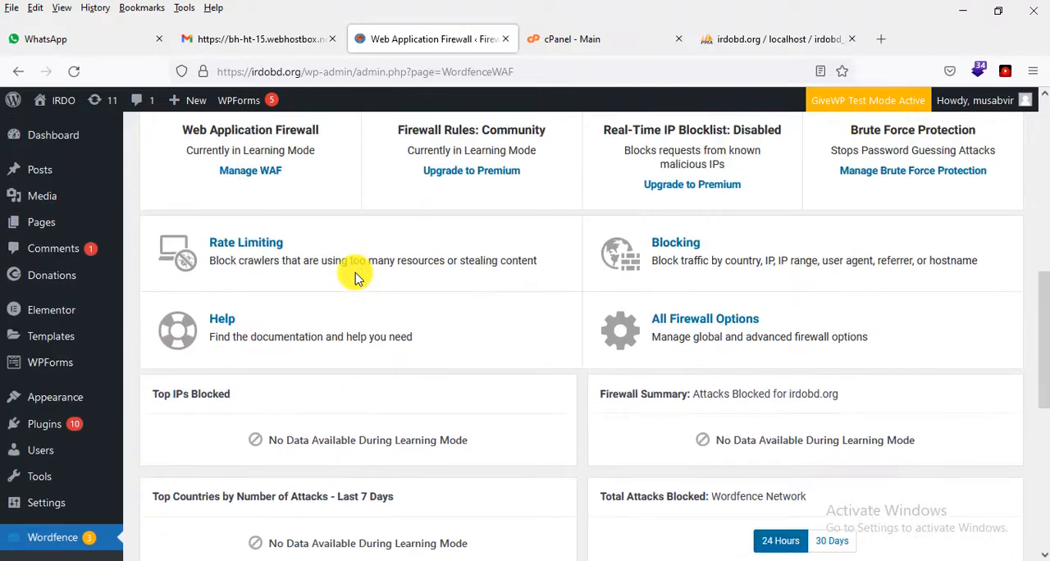
Step: Open the full Firewall Options page and review the basic settings and the Advanced Firewall Options, including allowlisted services and rules
scroll(827, 283, "down", 1)
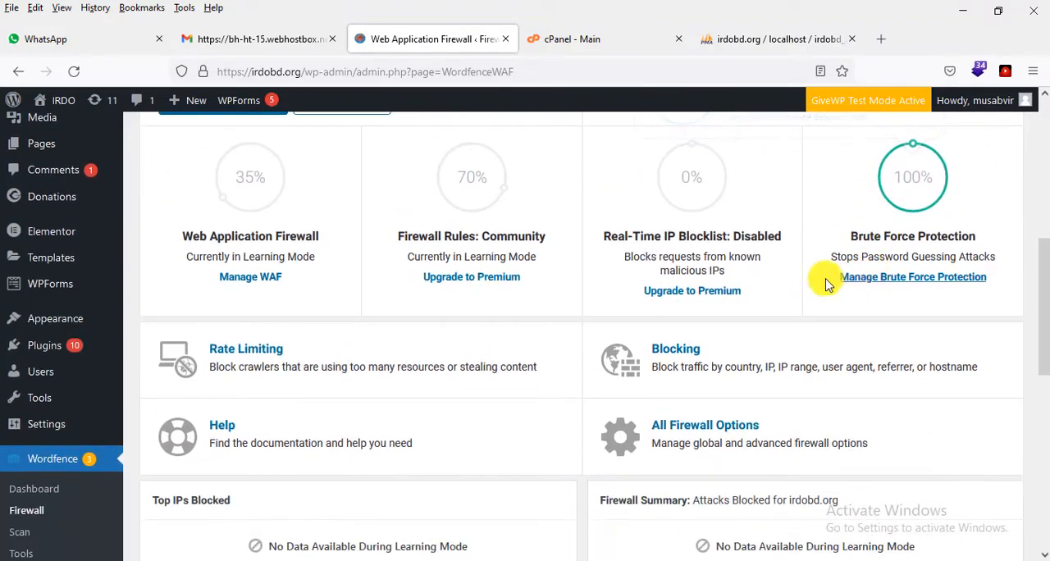
scroll(623, 346, "down", 1)
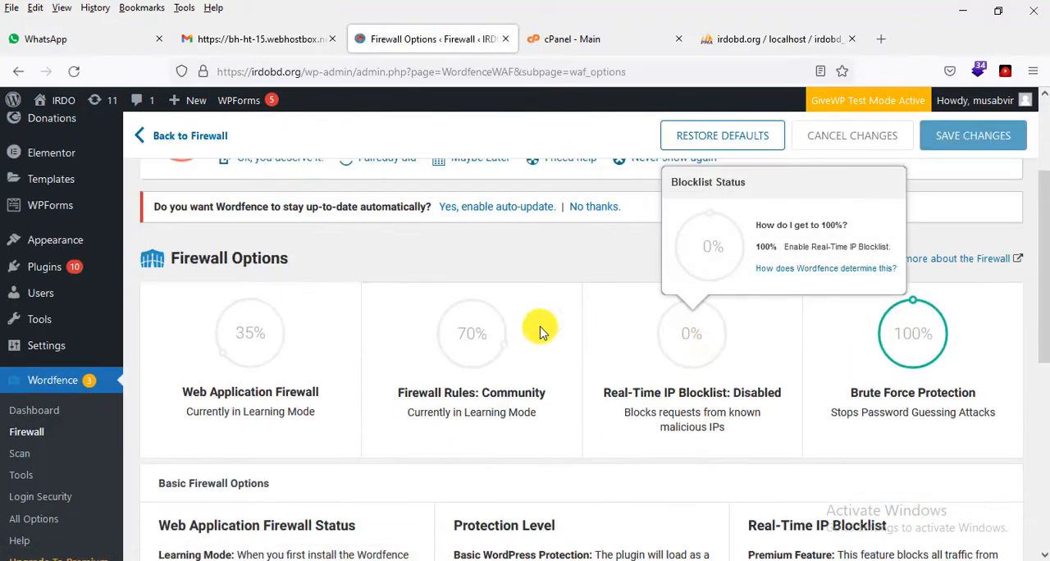
scroll(964, 343, "down", 1)
scroll(965, 343, "down", 6)
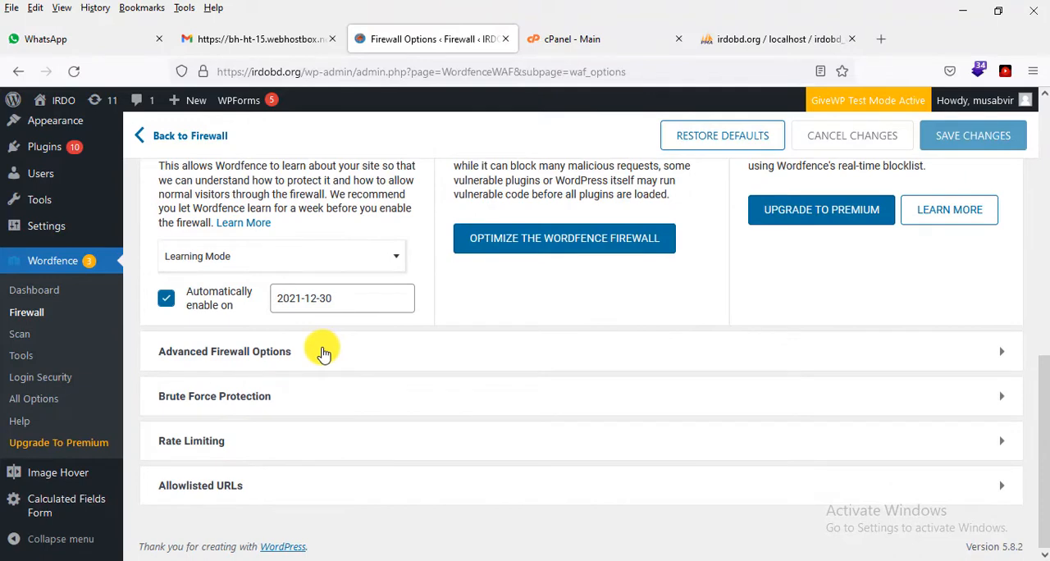
left_click(312, 352)
scroll(181, 323, "down", 1)
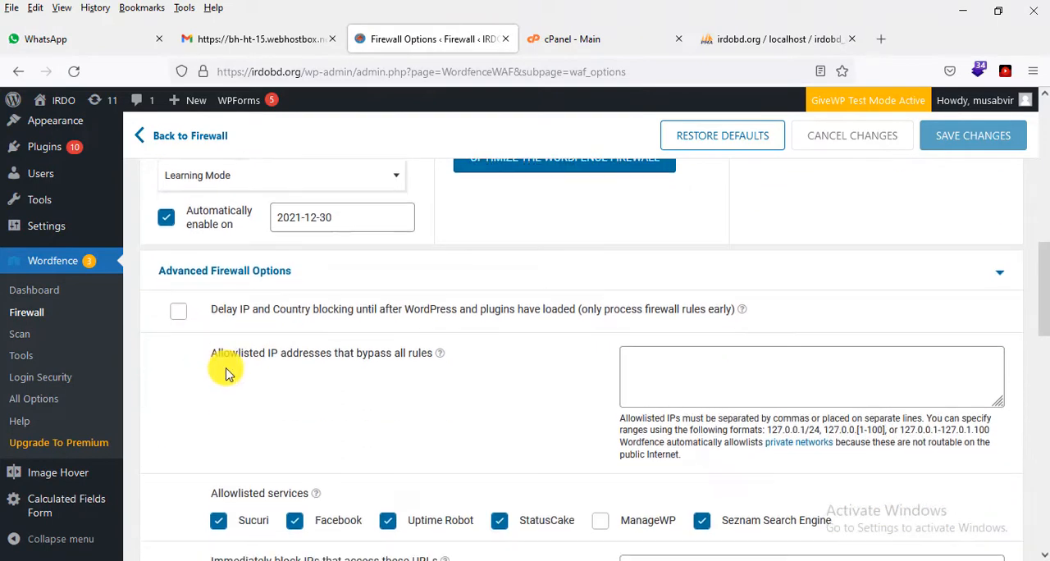
scroll(222, 361, "down", 2)
scroll(488, 352, "down", 12)
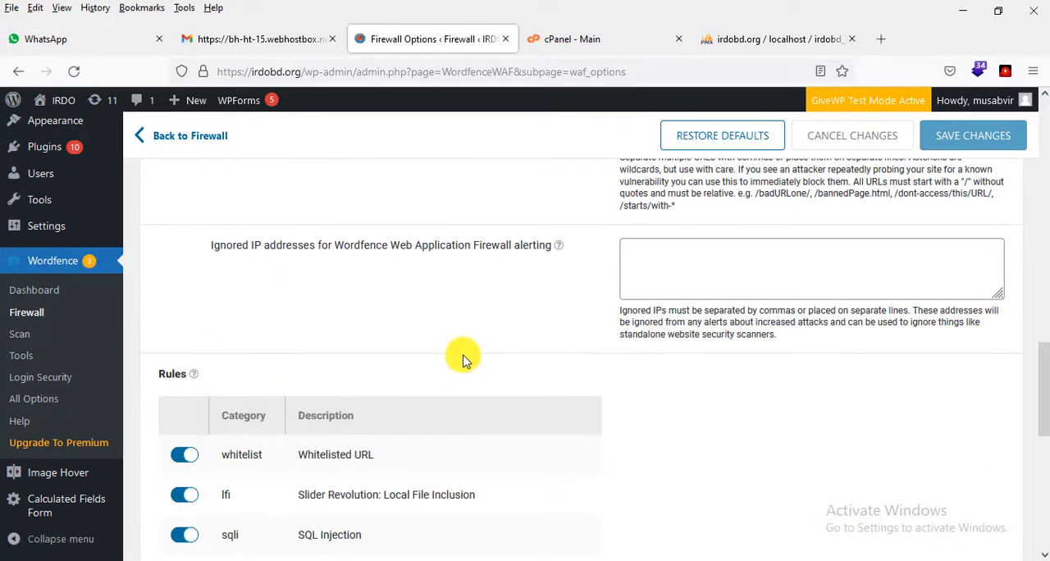
scroll(461, 355, "down", 2)
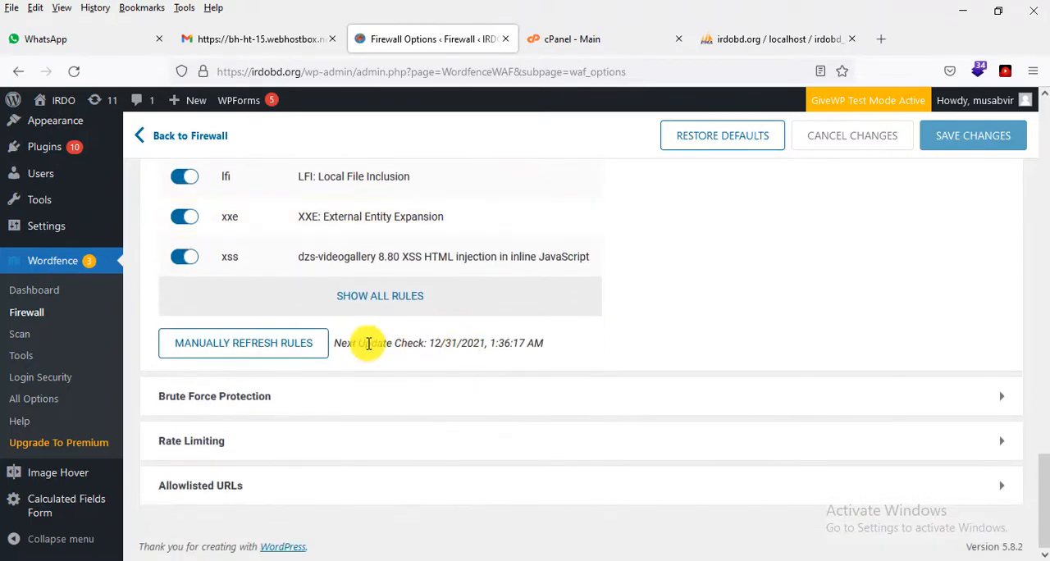
Step: Expand Brute Force Protection and review its lockout limits, leaked-password prevention and additional login options
left_click(327, 392)
scroll(361, 378, "down", 4)
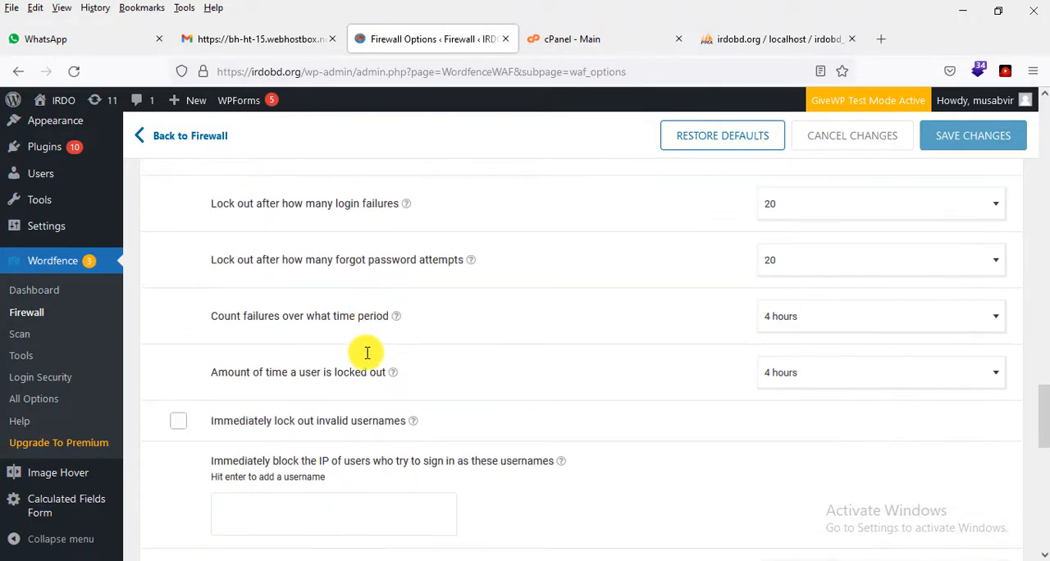
scroll(368, 354, "down", 3)
scroll(366, 358, "up", 2)
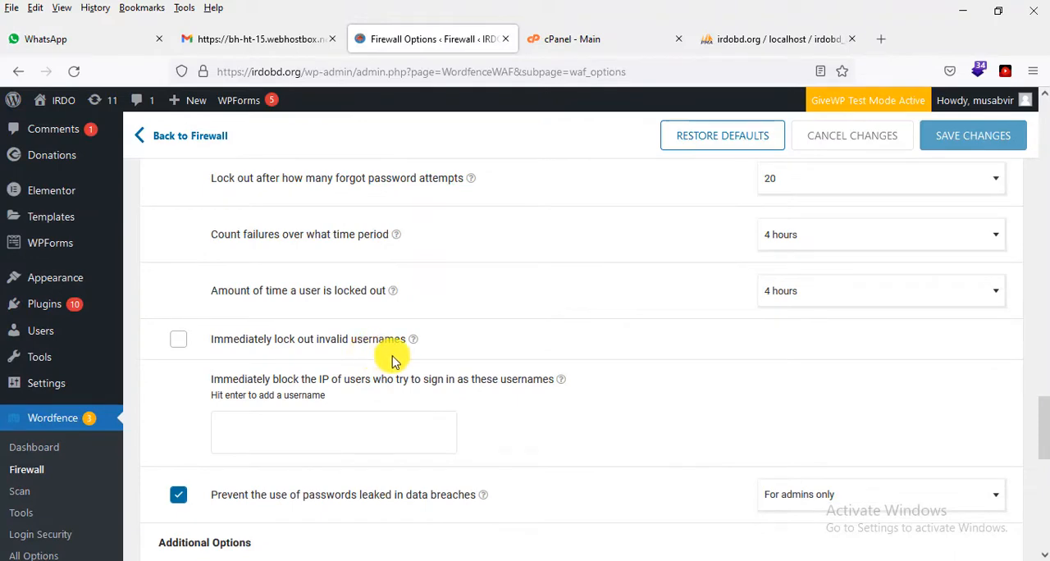
scroll(392, 361, "down", 4)
scroll(411, 359, "up", 2)
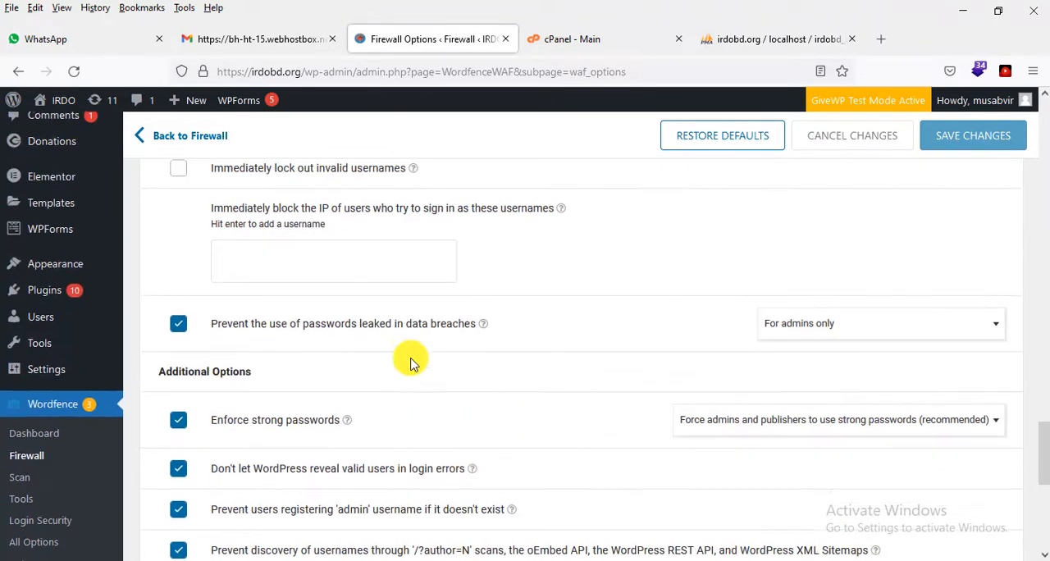
scroll(484, 344, "down", 2)
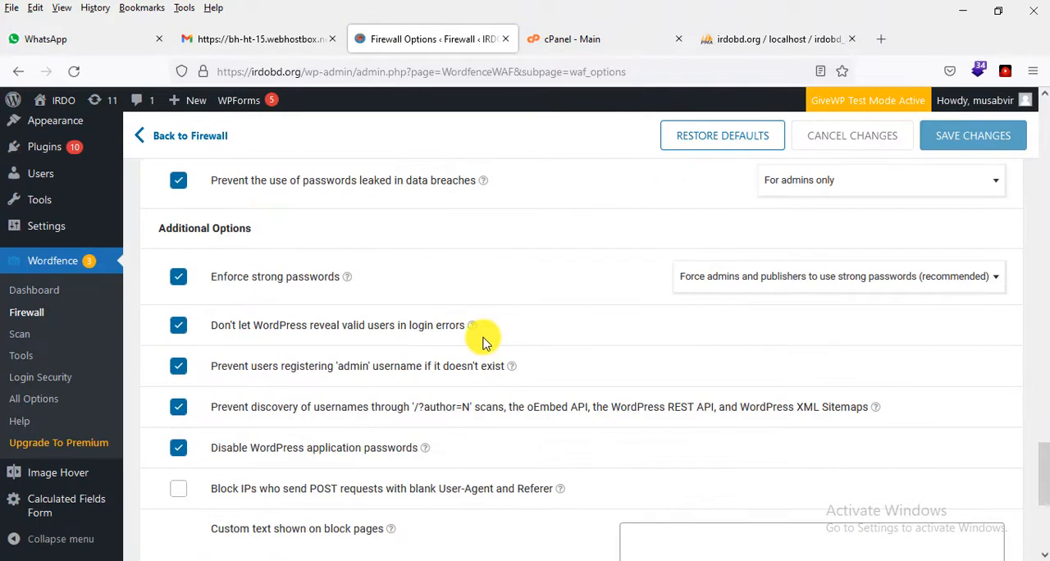
scroll(482, 341, "down", 4)
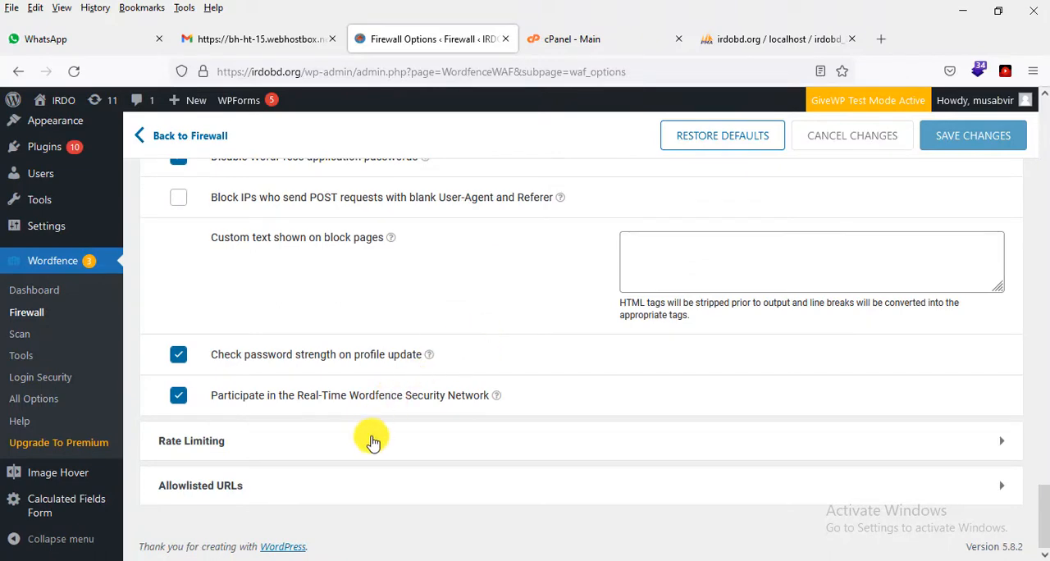
Step: Expand the Rate Limiting and Allowlisted URLs sections of the firewall options and review their settings
left_click(373, 443)
scroll(408, 370, "down", 7)
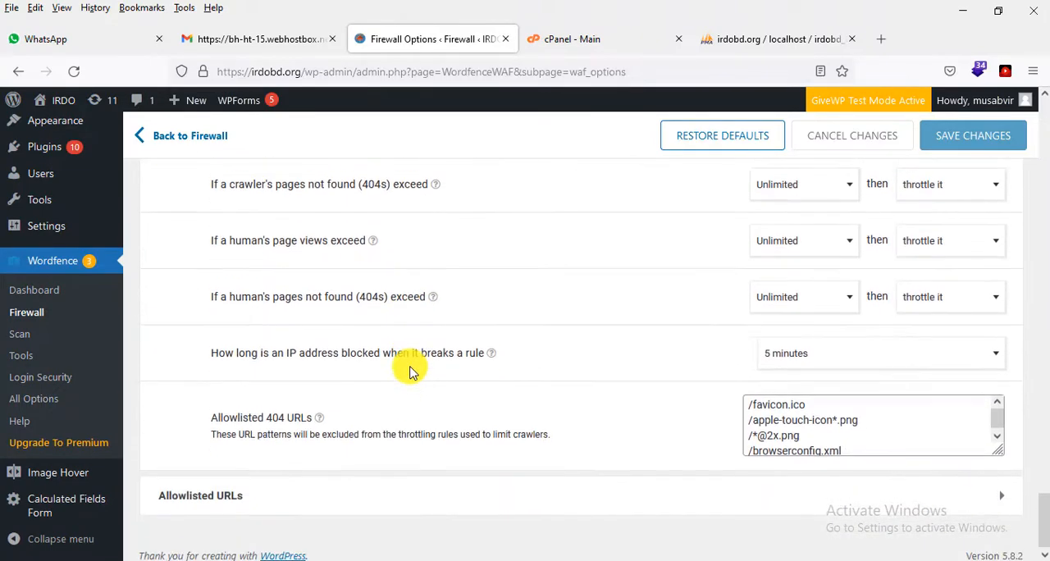
left_click(330, 489)
scroll(415, 398, "down", 4)
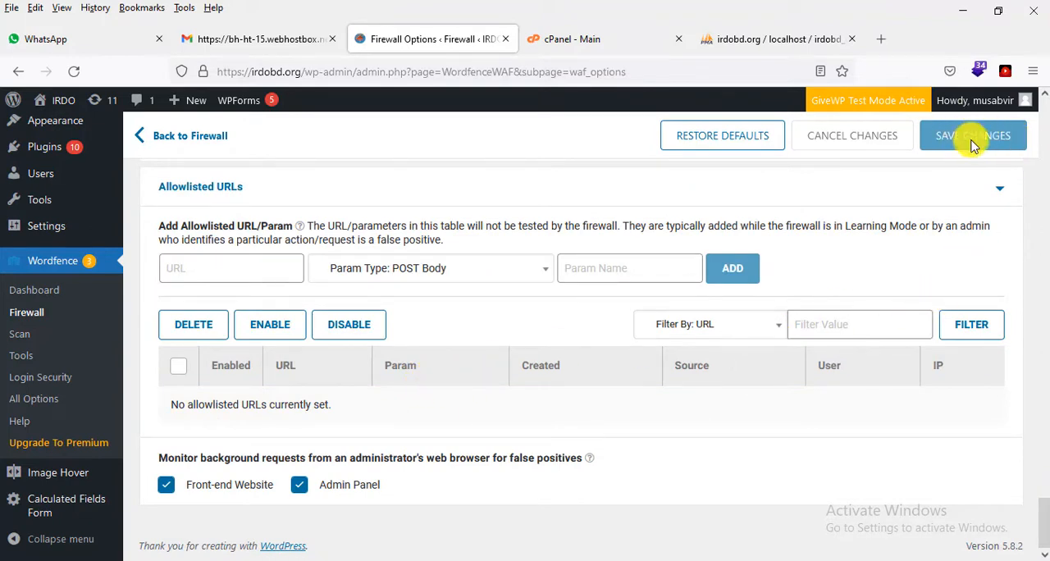
Step: Open Wordfence's Scan page and complete its introductory tour of scanning, scan settings and starting a first scan
left_click(23, 336)
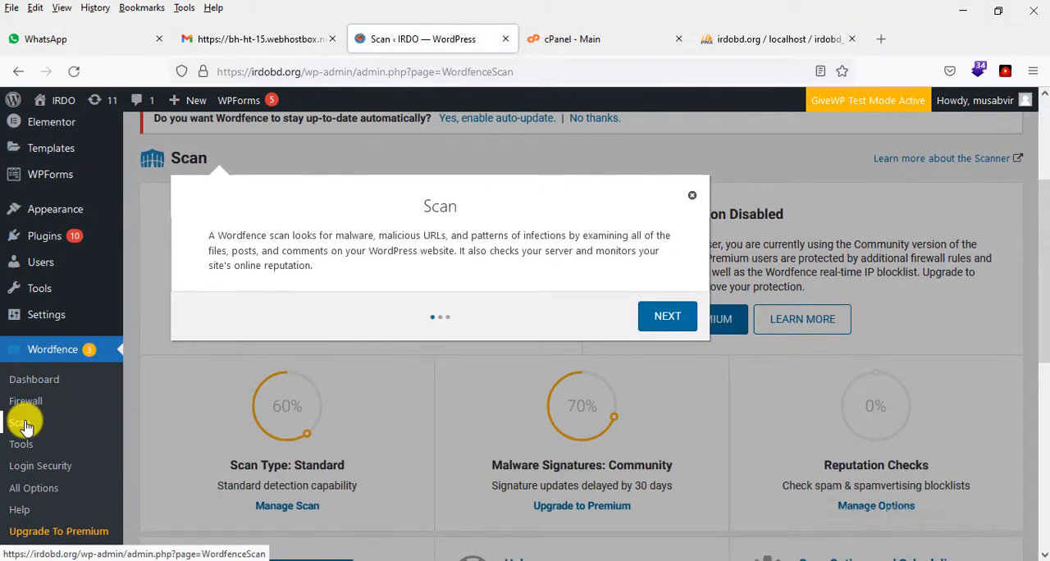
left_click(673, 315)
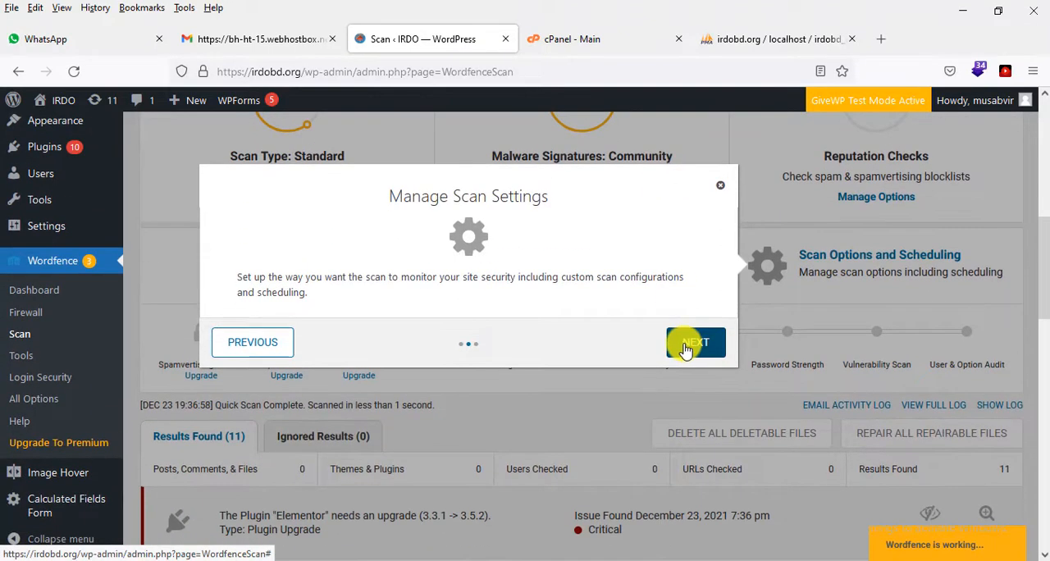
left_click(681, 345)
left_click(882, 305)
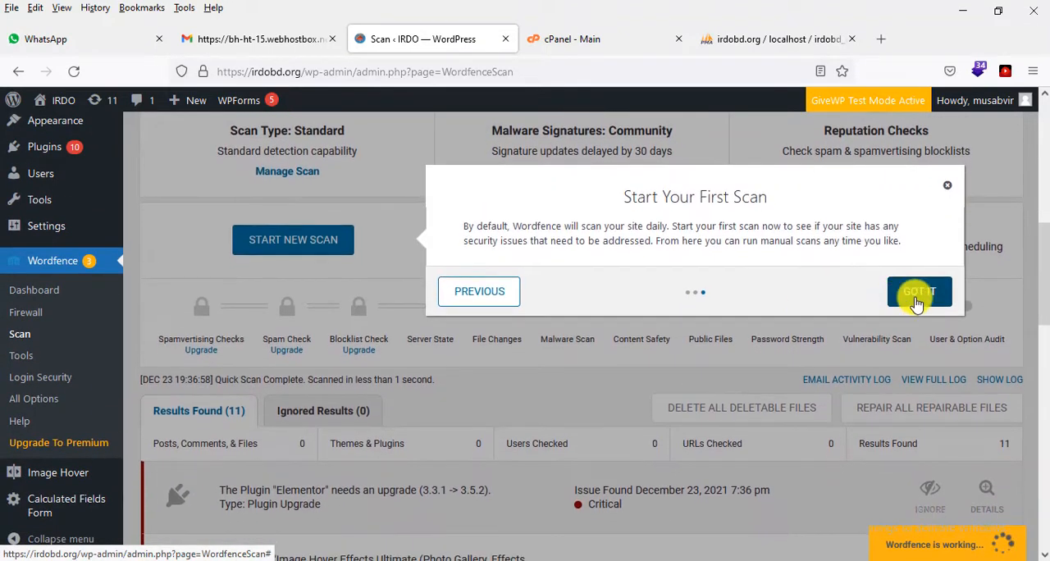
Step: Examine the Scan page's status gauges, scan stages, scan options and the list of plugin and theme issues found
scroll(771, 379, "down", 10)
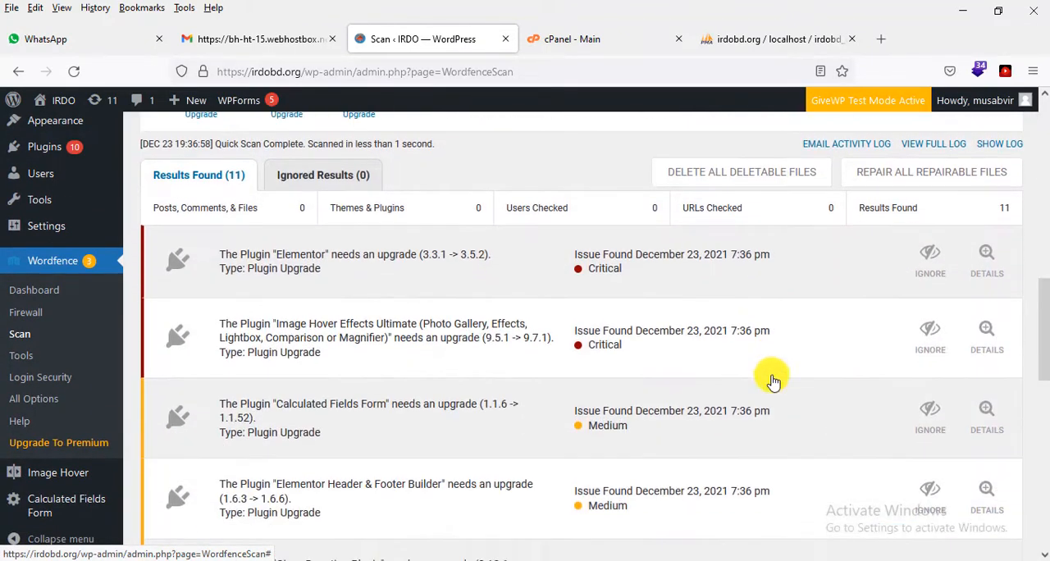
scroll(773, 379, "down", 2)
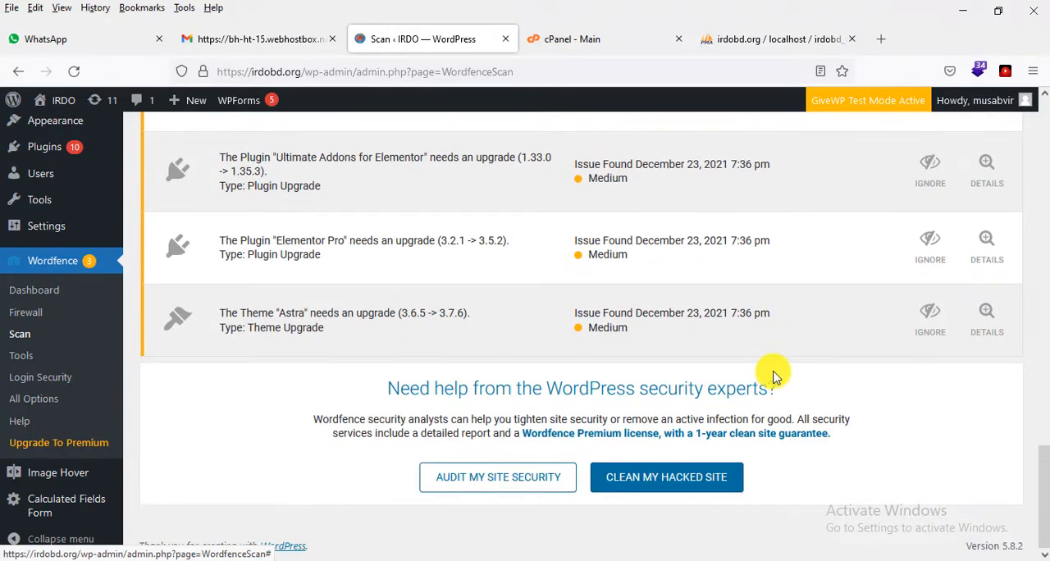
scroll(772, 376, "up", 10)
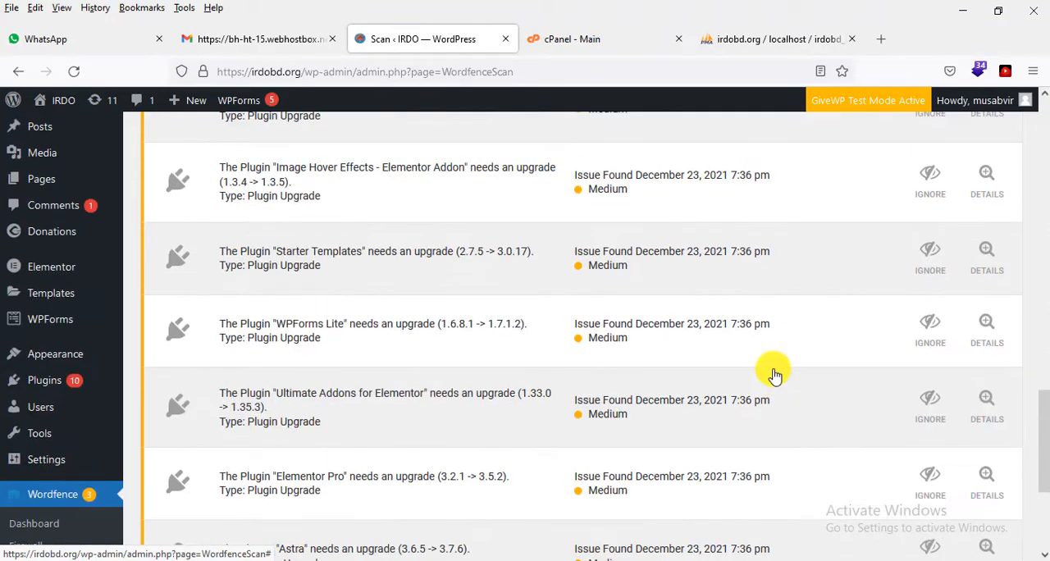
scroll(775, 376, "up", 6)
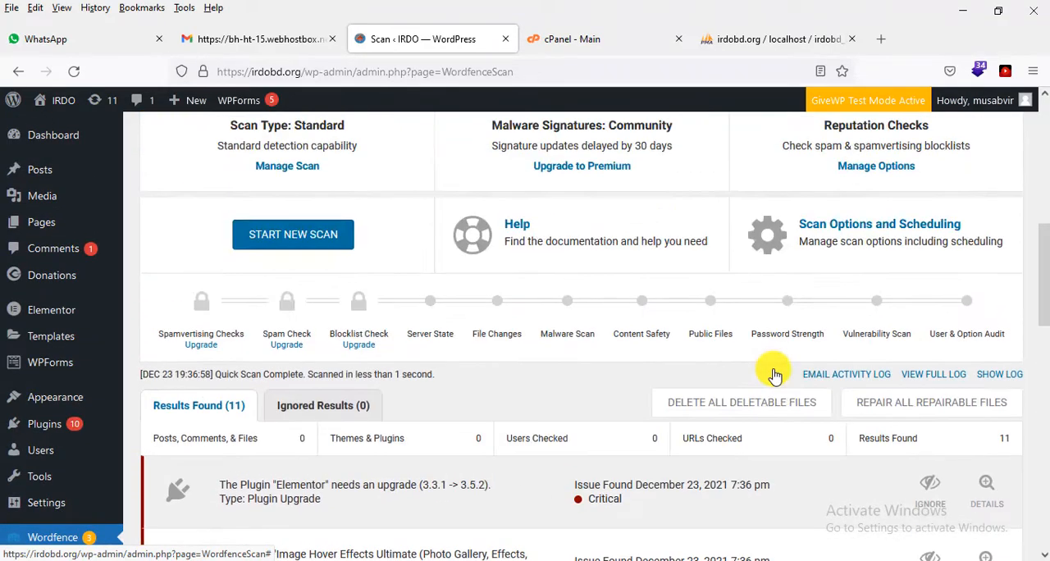
scroll(774, 370, "up", 3)
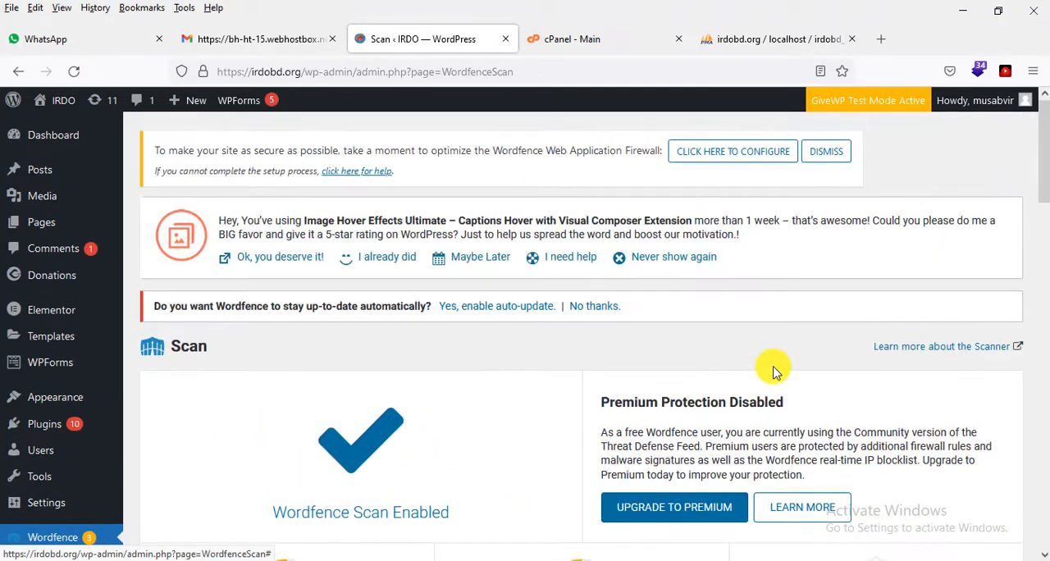
scroll(757, 290, "down", 4)
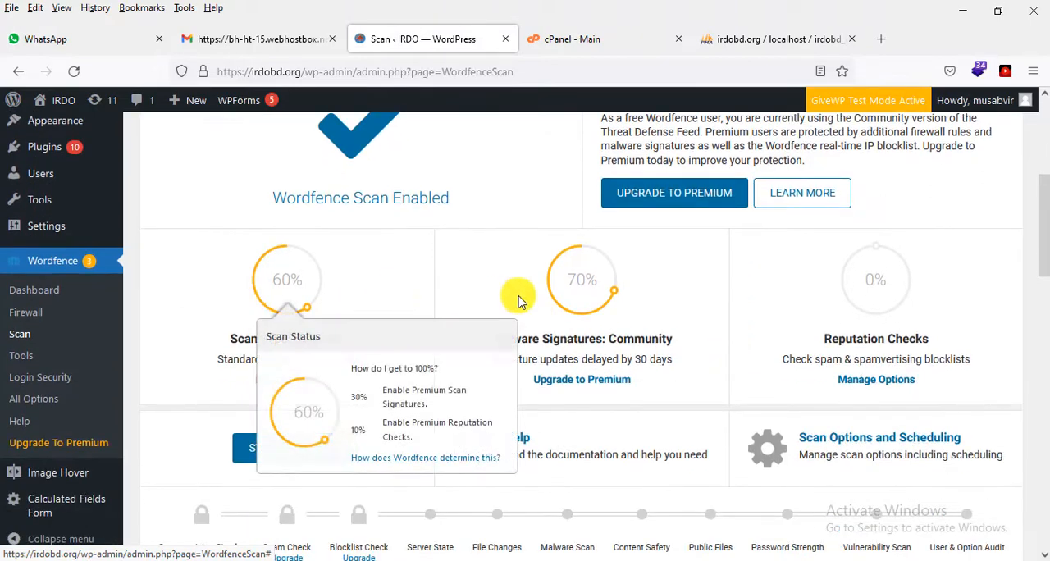
mouse_move(837, 293)
scroll(459, 246, "down", 2)
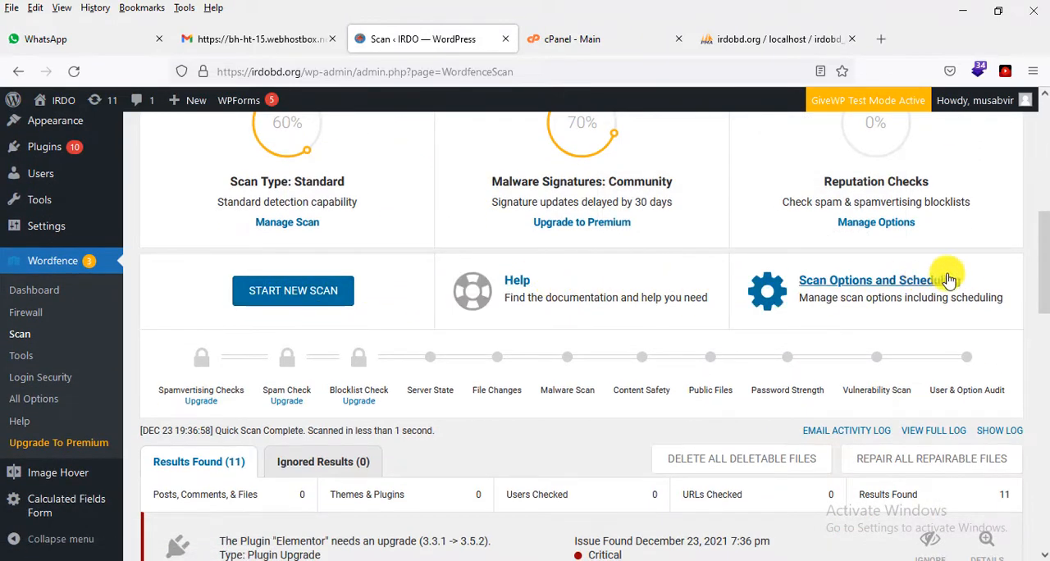
scroll(952, 279, "down", 3)
scroll(337, 291, "down", 5)
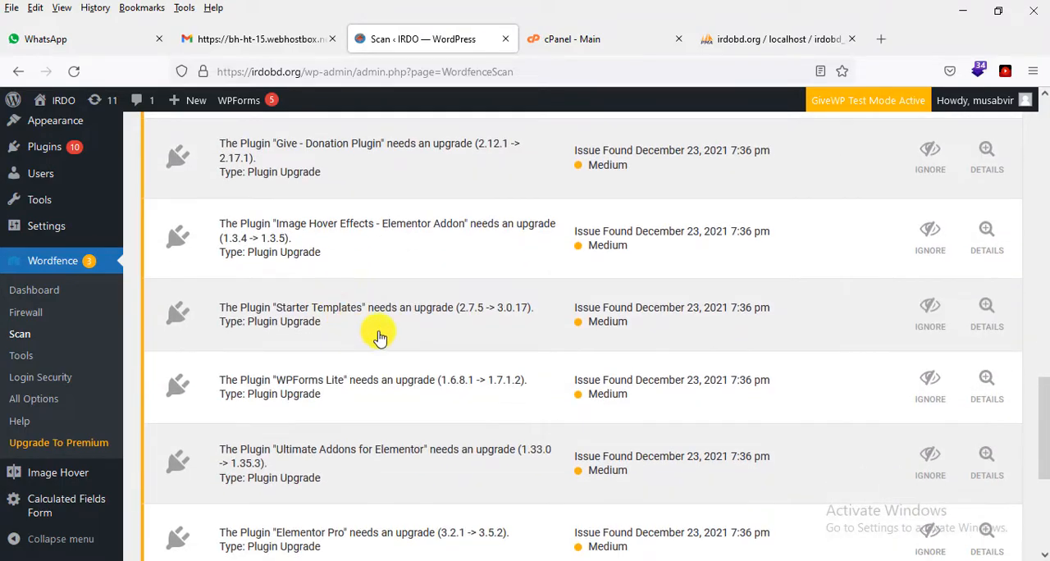
scroll(539, 369, "up", 10)
scroll(540, 366, "up", 4)
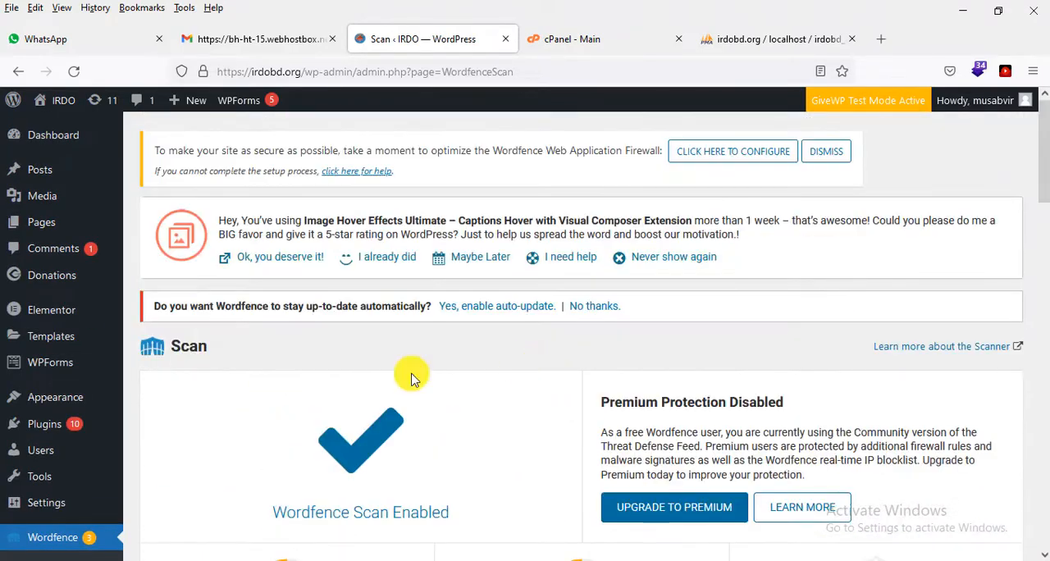
Step: Open Wordfence's Tools page, dismiss the Live Traffic introduction and view the traffic log
scroll(12, 411, "down", 4)
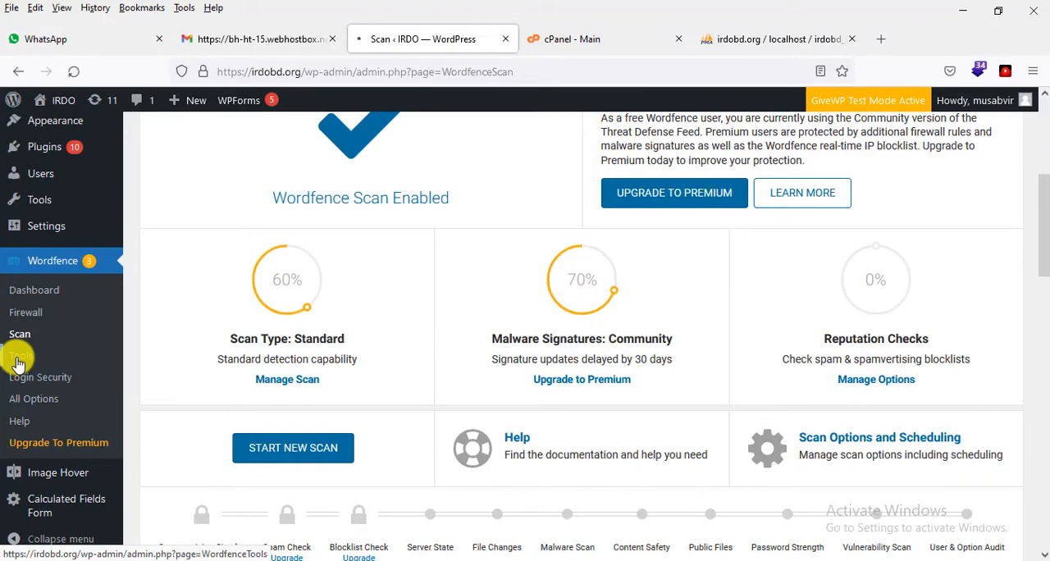
scroll(18, 354, "down", 3)
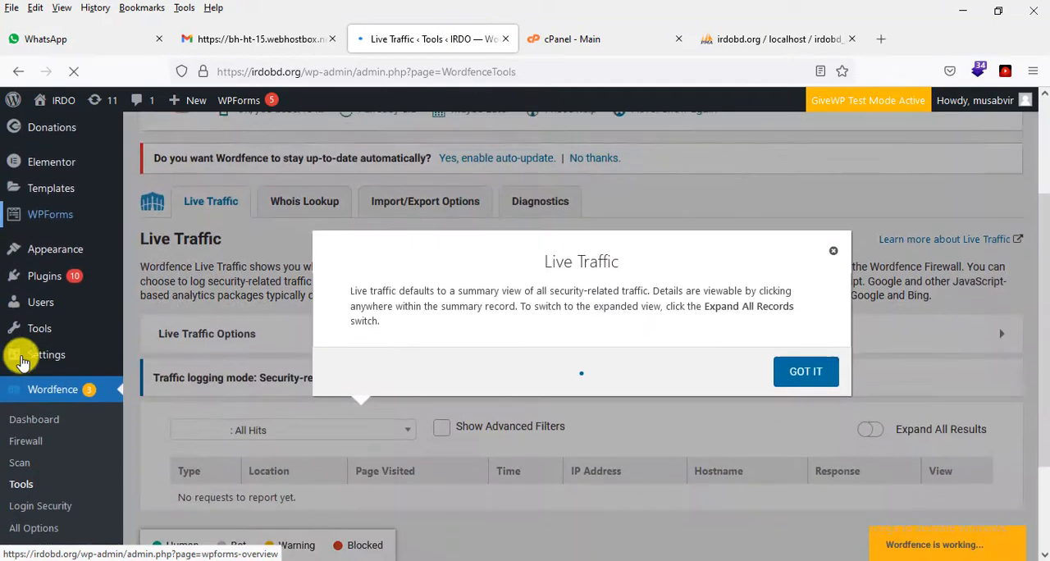
left_click(779, 306)
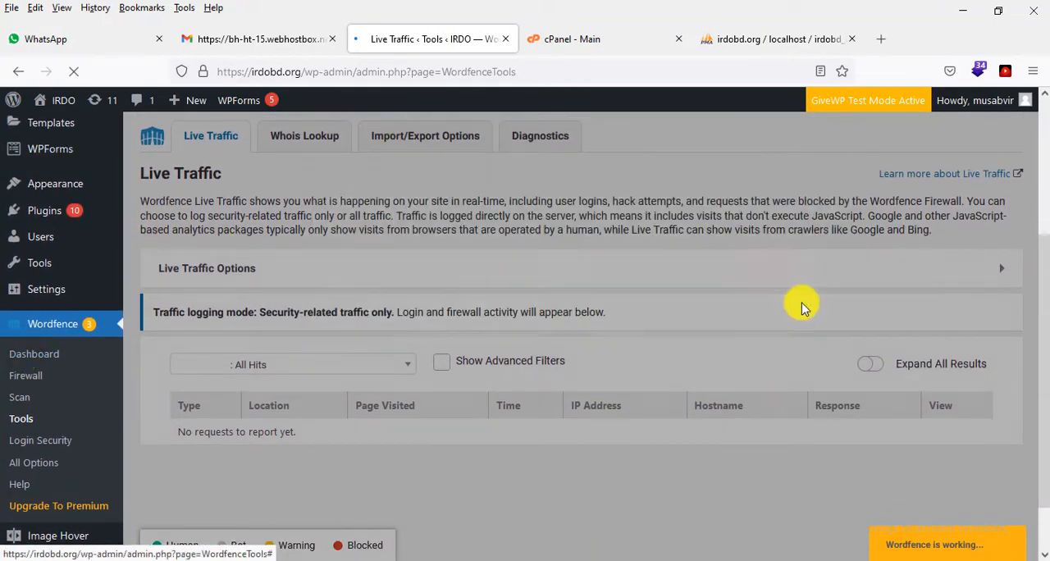
scroll(419, 252, "down", 1)
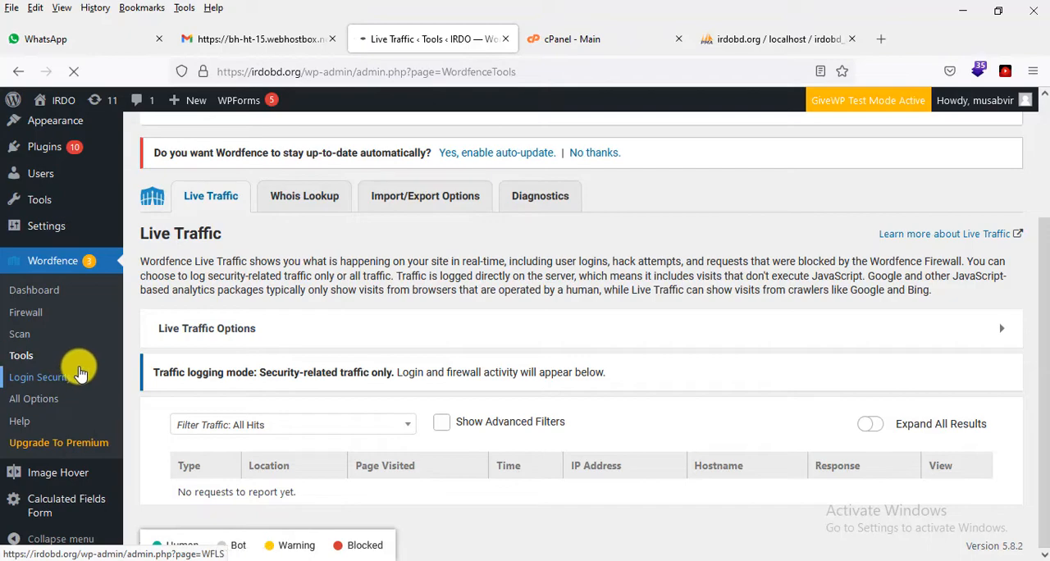
Step: Open Wordfence's Login Security page and complete its introductory tour of 2FA, individual allowlisting and the login captcha
scroll(77, 371, "down", 5)
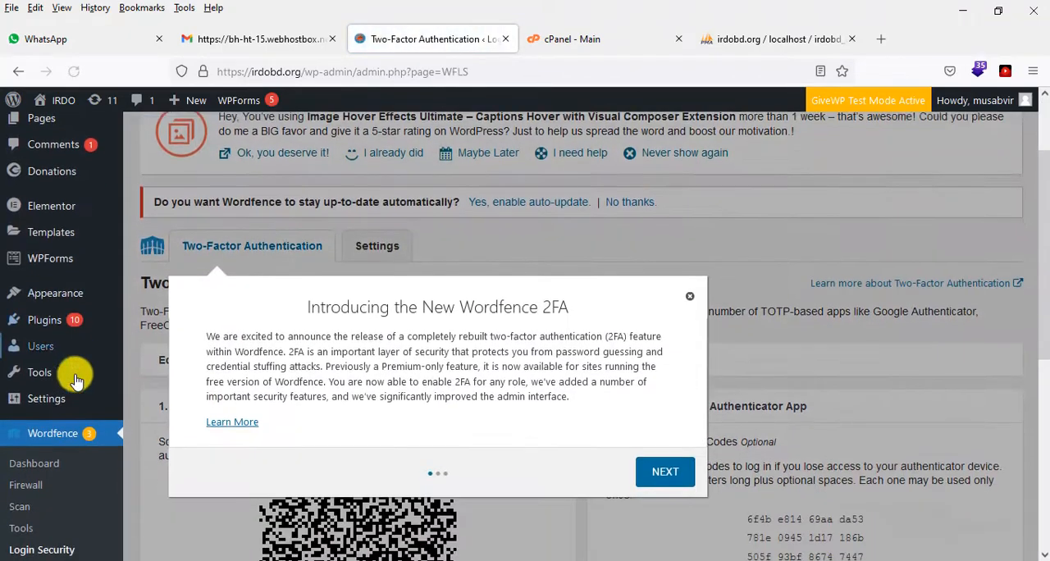
left_click(665, 370)
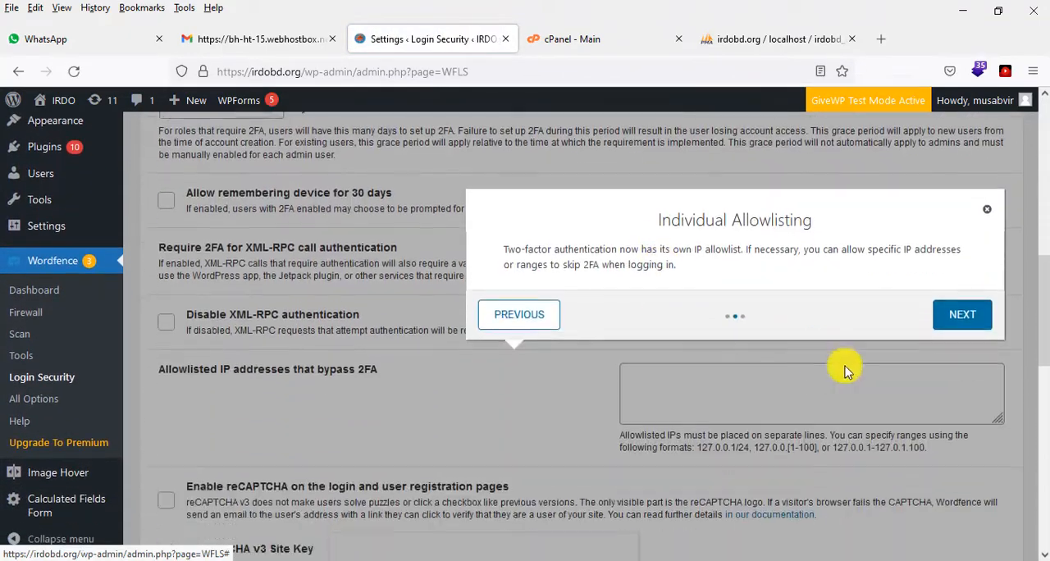
left_click(960, 292)
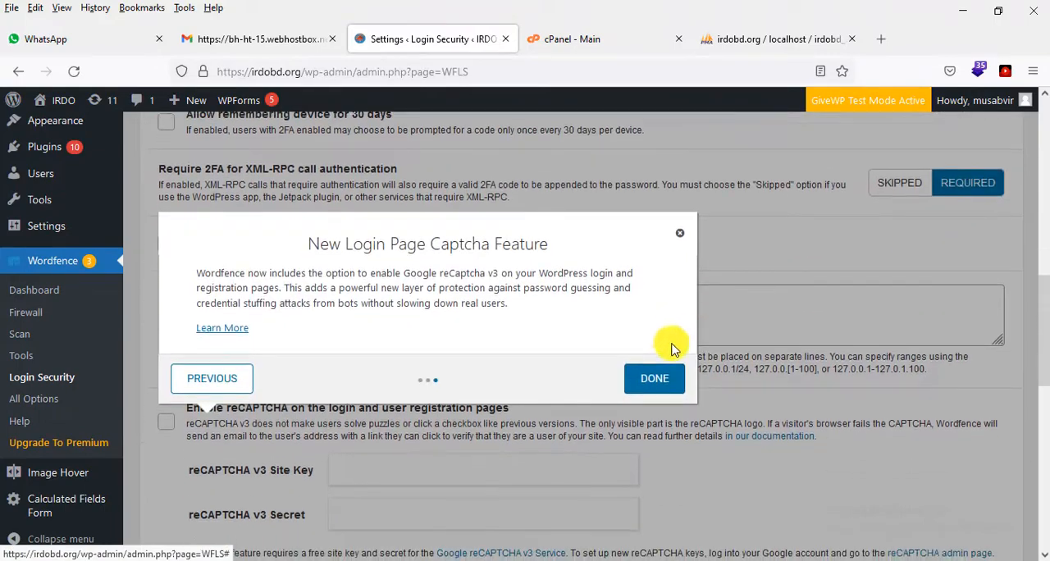
left_click(655, 330)
Step: Review the Login Security settings for reCAPTCHA, NTP, WooCommerce integration, XML-RPC authentication and IP addresses that bypass 2FA
scroll(662, 345, "down", 5)
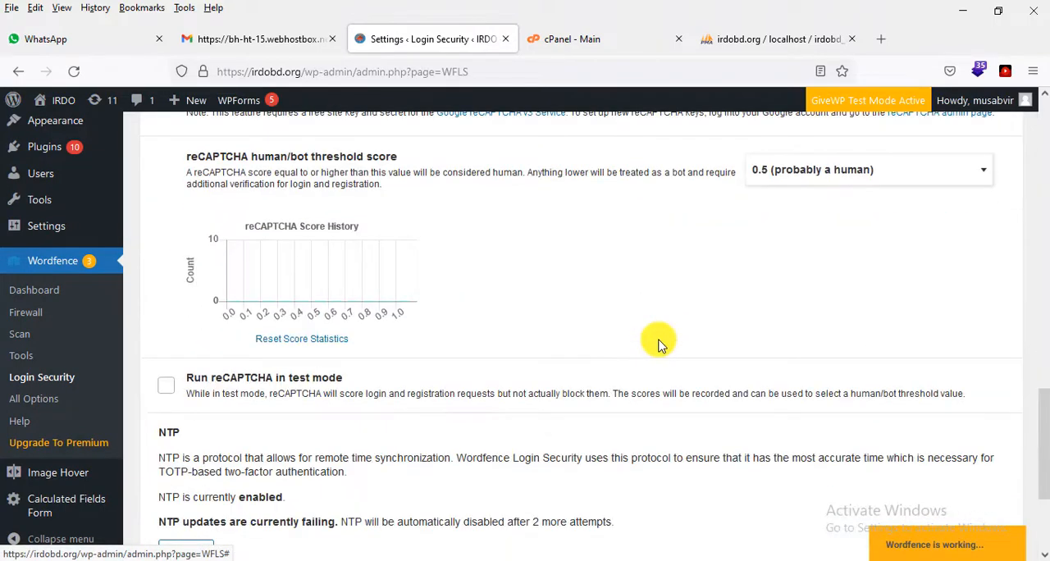
scroll(661, 344, "down", 3)
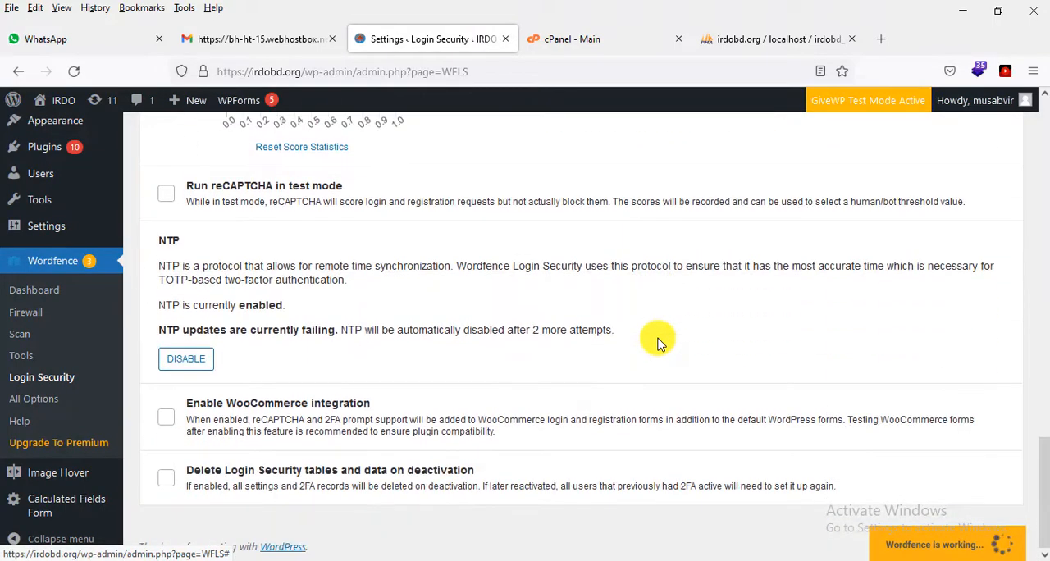
scroll(660, 342, "up", 10)
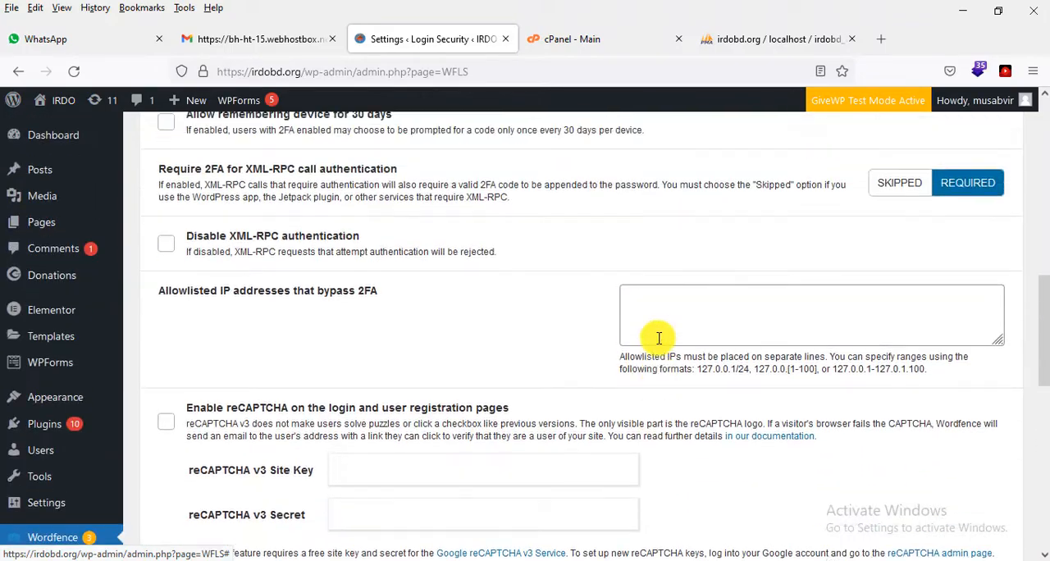
Step: Enable automatic updates for Wordfence from the notice on the Login Security page
scroll(658, 338, "up", 10)
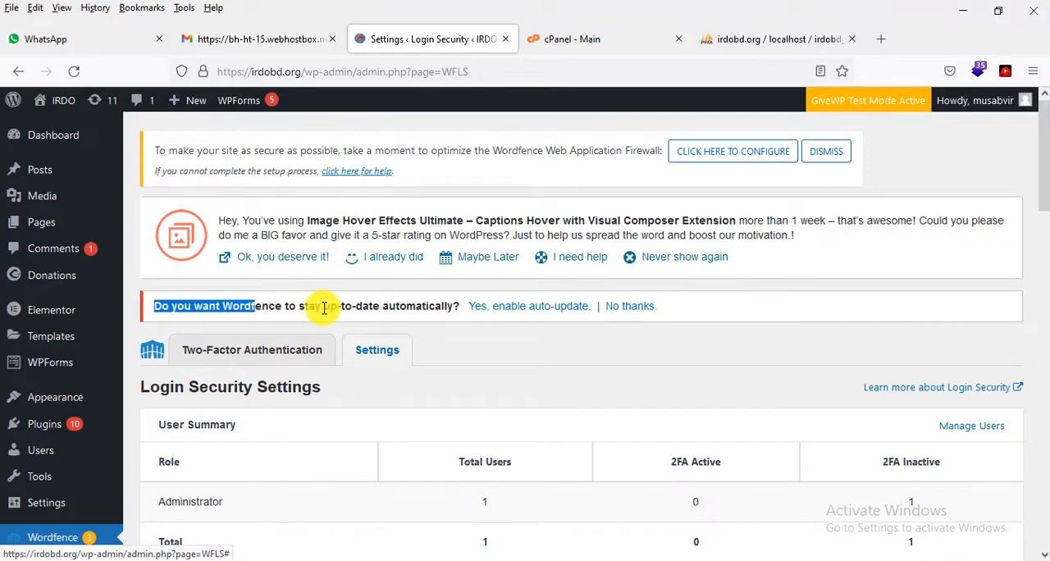
left_click(525, 320)
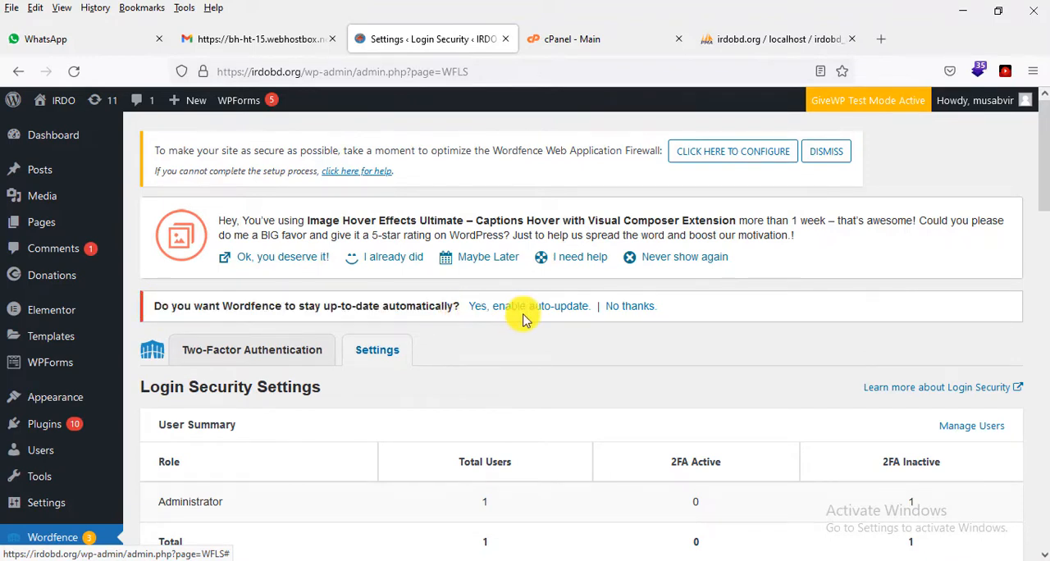
left_click(528, 308)
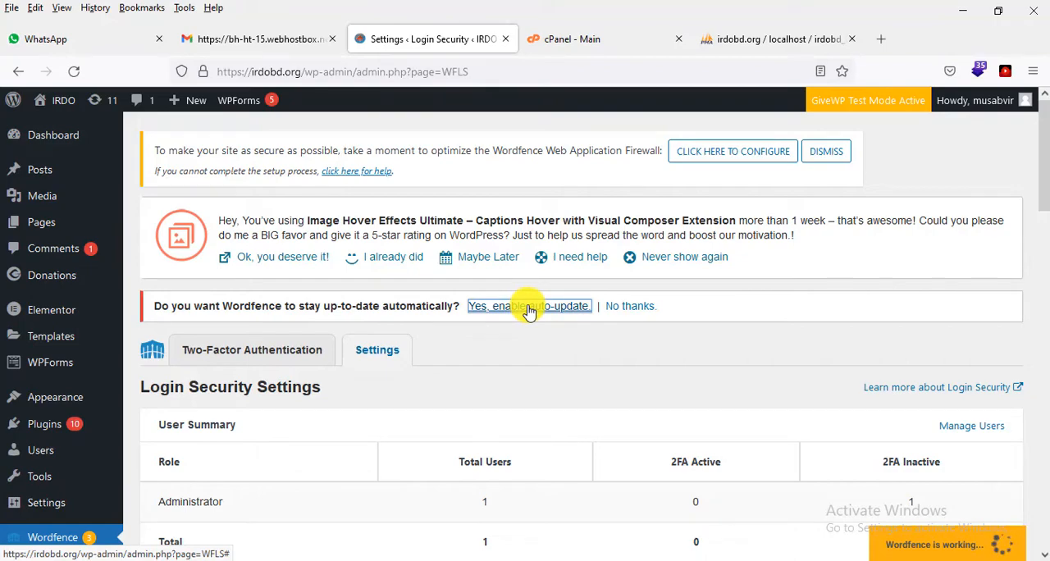
Step: Recheck the Login Security user summary and 2FA roles, and open Wordfence's All Options page at its global options
scroll(443, 311, "down", 3)
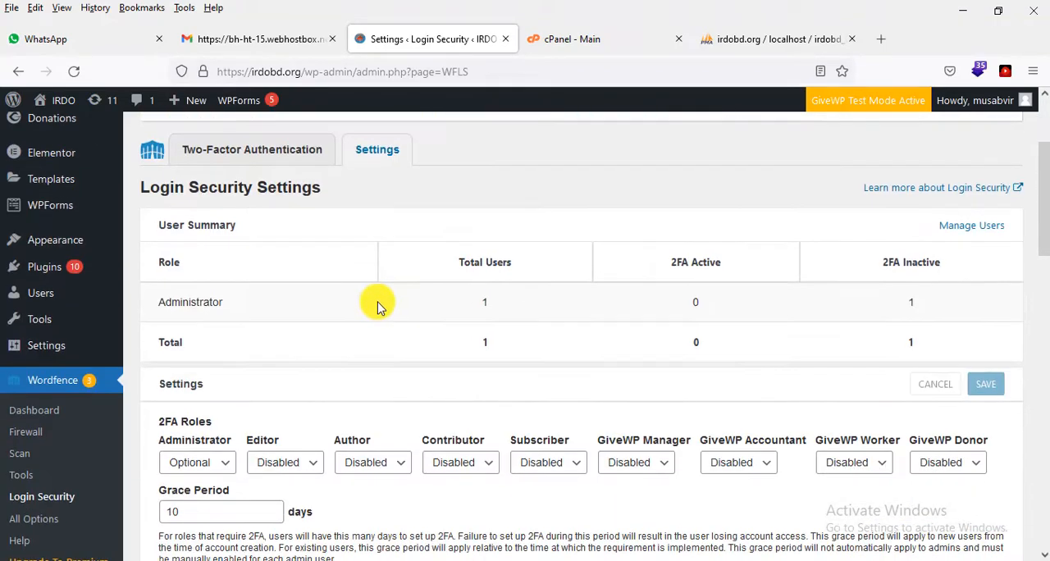
scroll(164, 427, "down", 2)
scroll(277, 369, "up", 5)
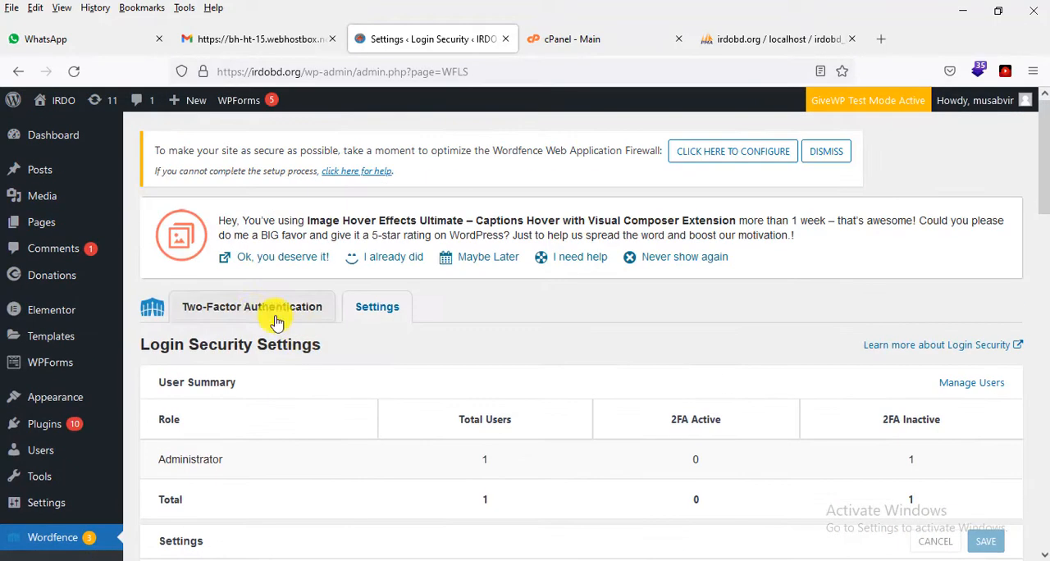
scroll(382, 312, "down", 5)
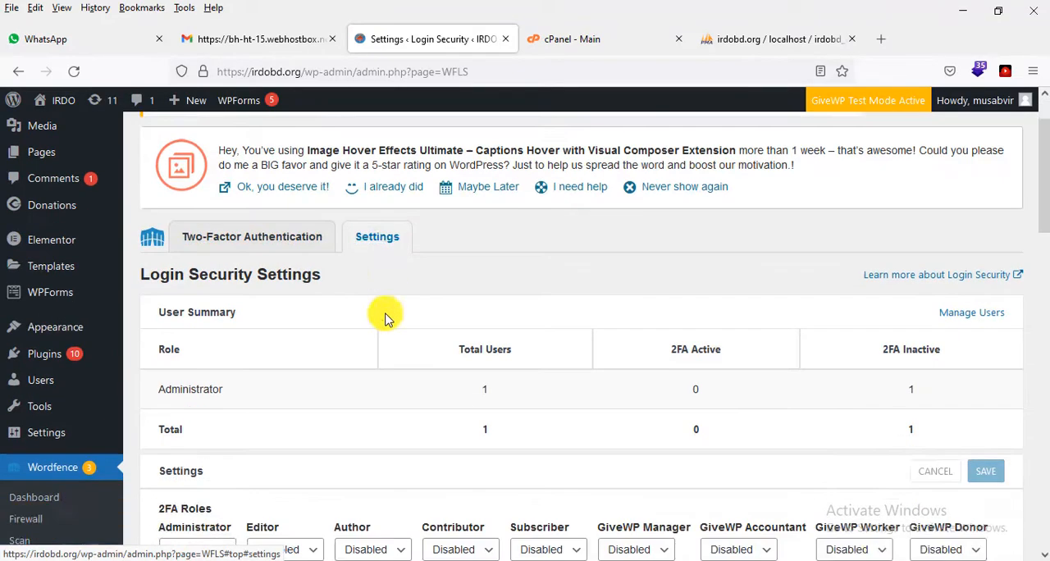
scroll(435, 267, "down", 15)
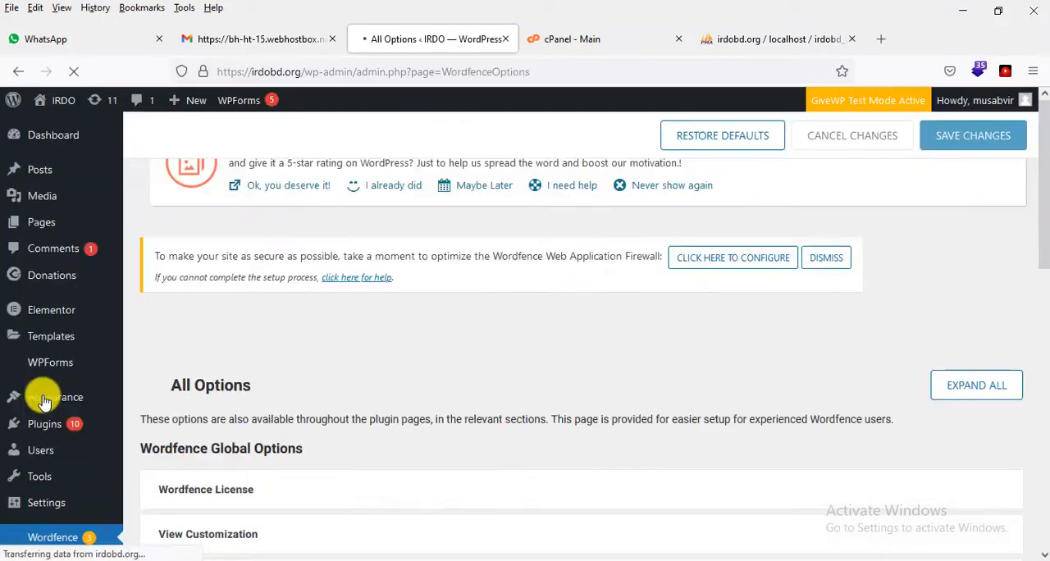
scroll(50, 361, "down", 3)
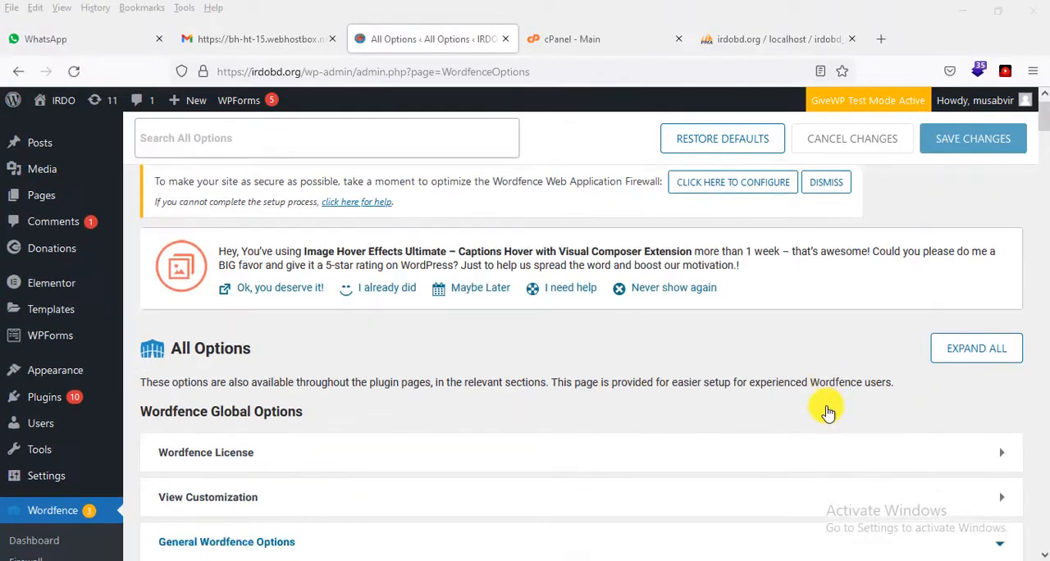
scroll(413, 259, "up", 1)
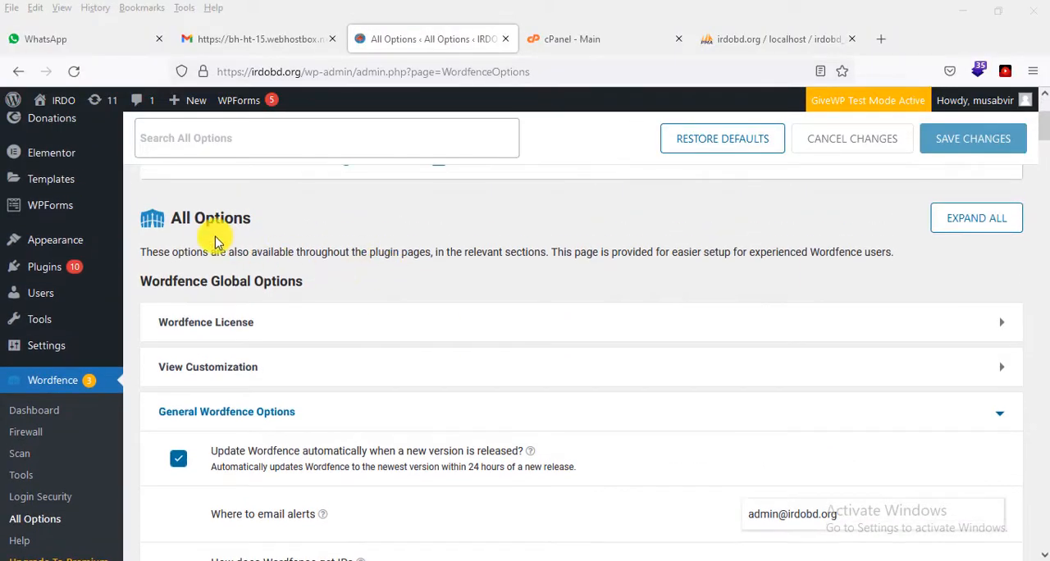
left_click_drag(173, 218, 288, 222)
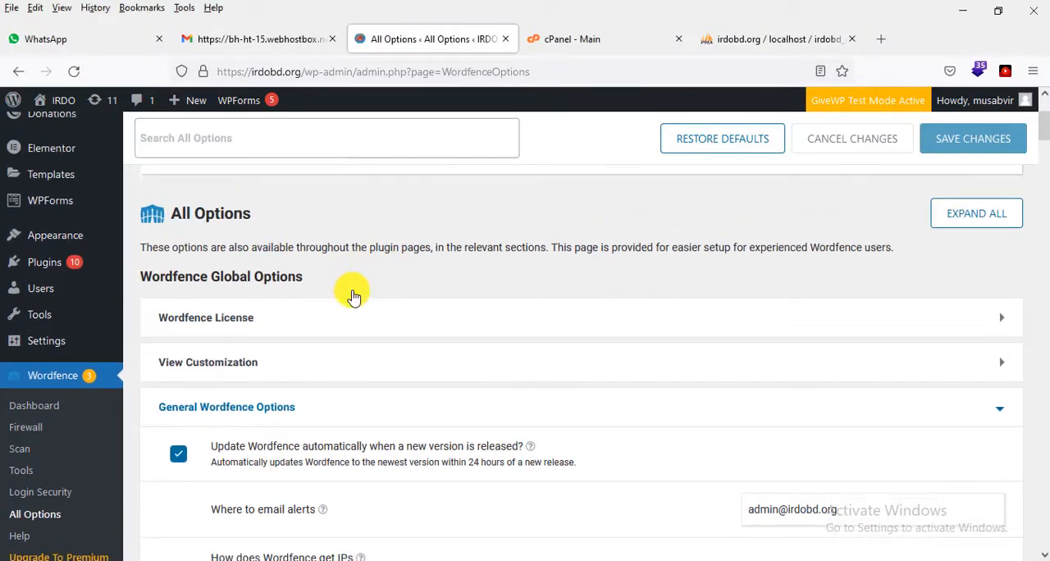
Step: Review the email alert, firewall, scan, Live Traffic and import/export settings across the All Options page
scroll(351, 293, "down", 10)
scroll(763, 366, "down", 20)
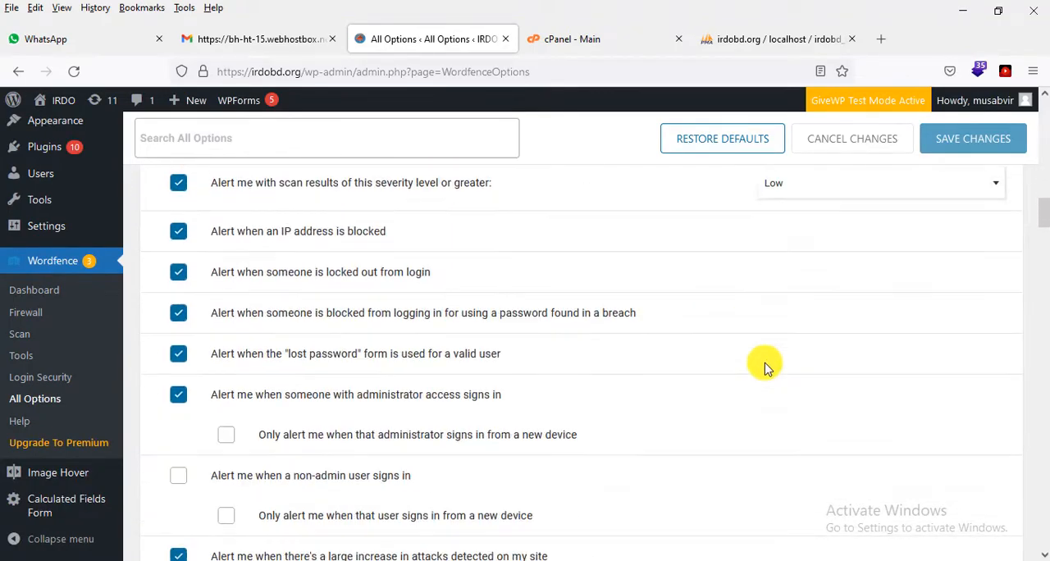
scroll(782, 371, "down", 15)
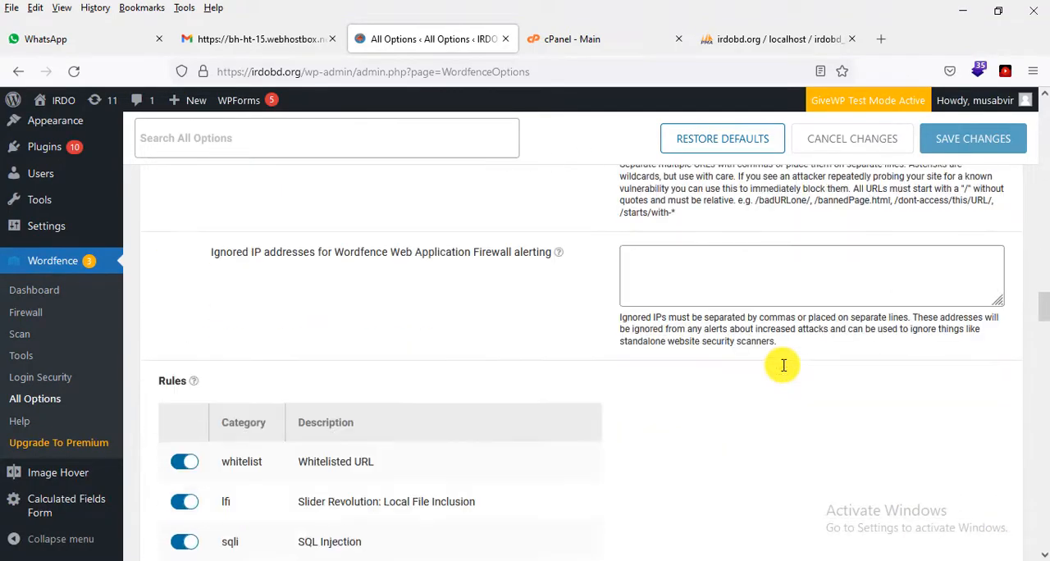
scroll(782, 371, "down", 20)
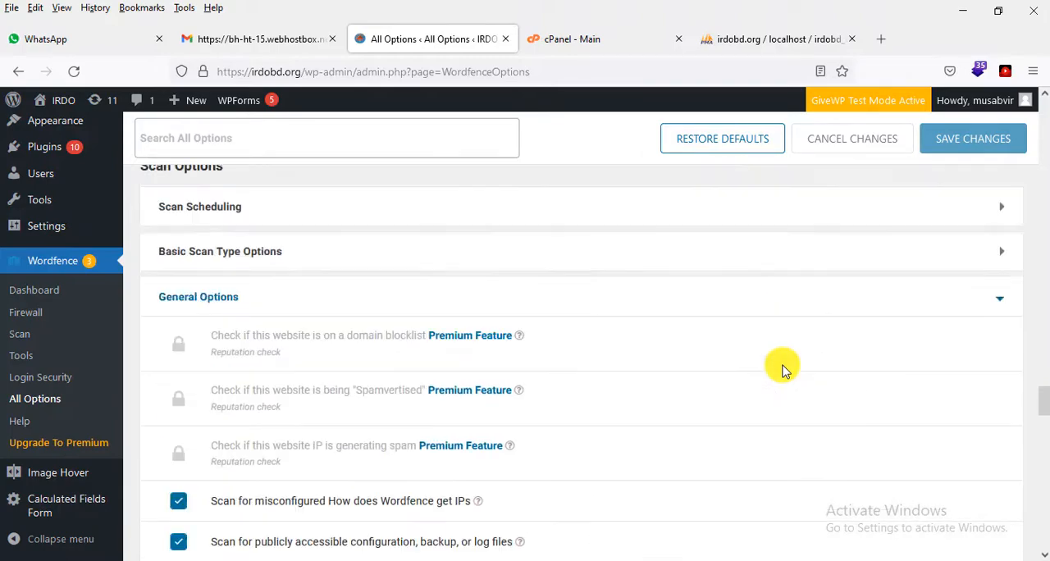
scroll(782, 371, "down", 15)
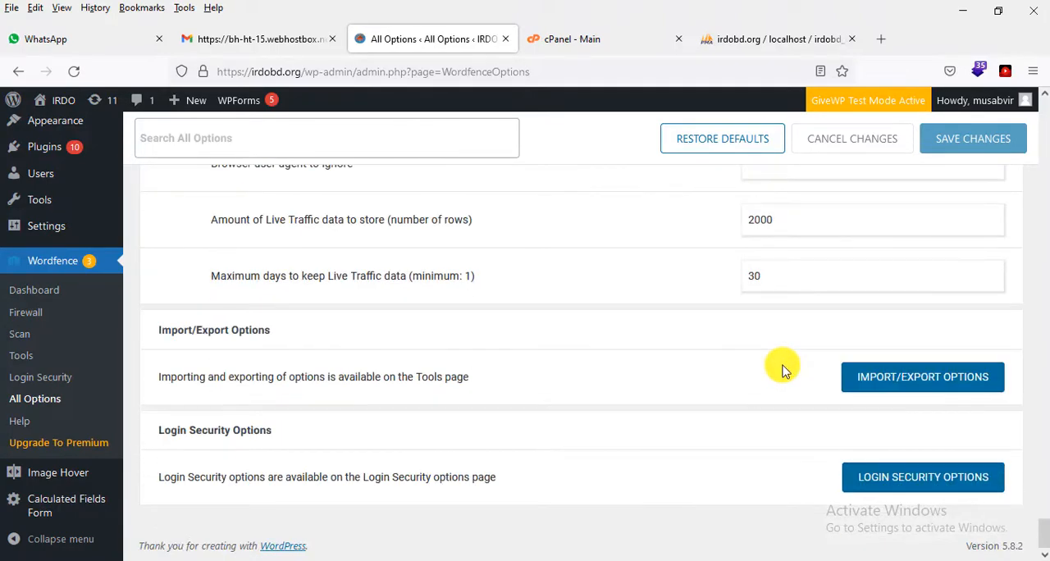
left_click_drag(1042, 525, 1044, 111)
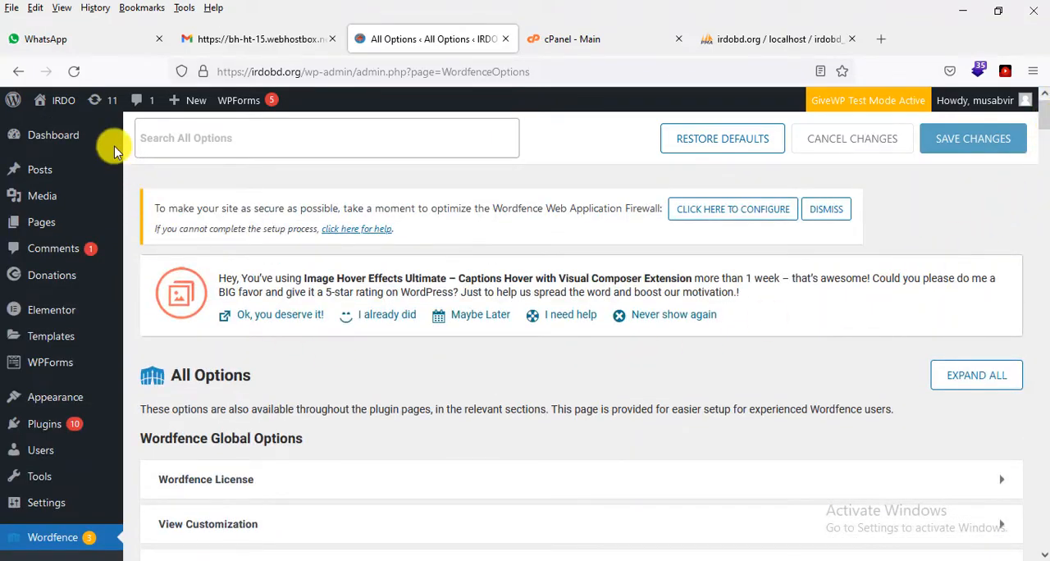
Step: Visit the site's public homepage and check its navigation dropdowns and the slide-out menu, closing that menu again
mouse_move(62, 100)
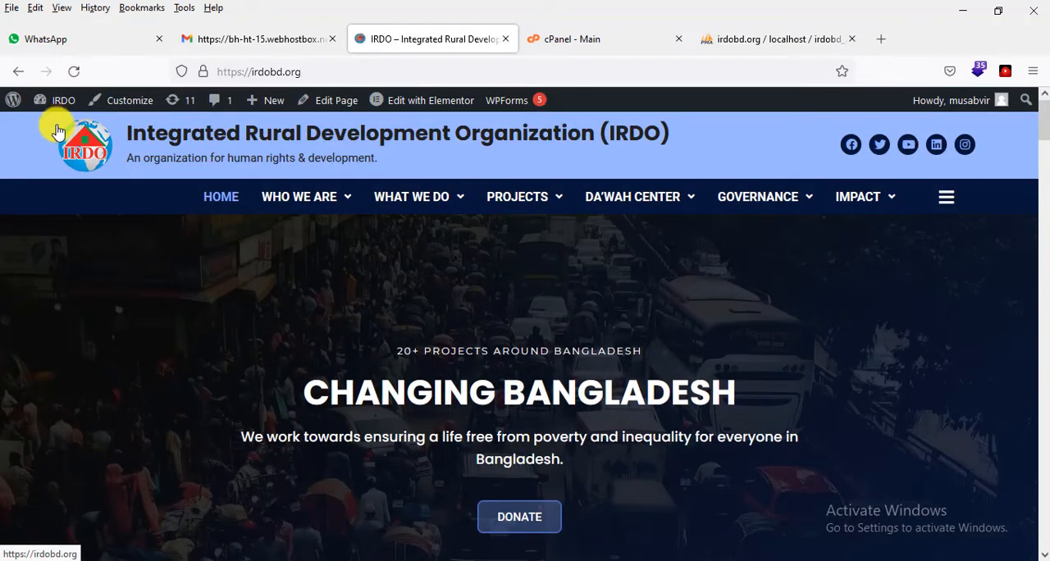
mouse_move(517, 197)
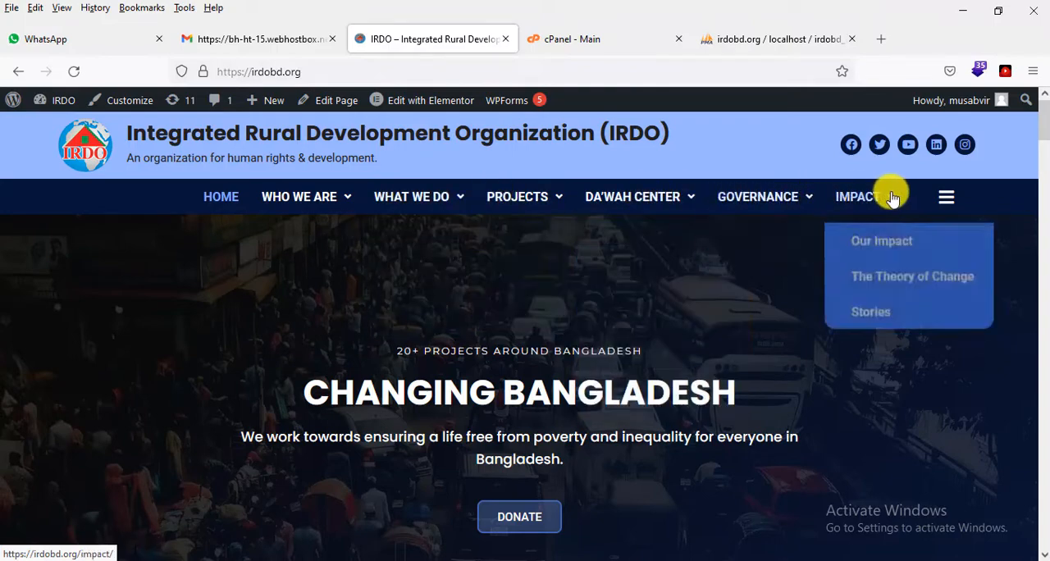
left_click(935, 197)
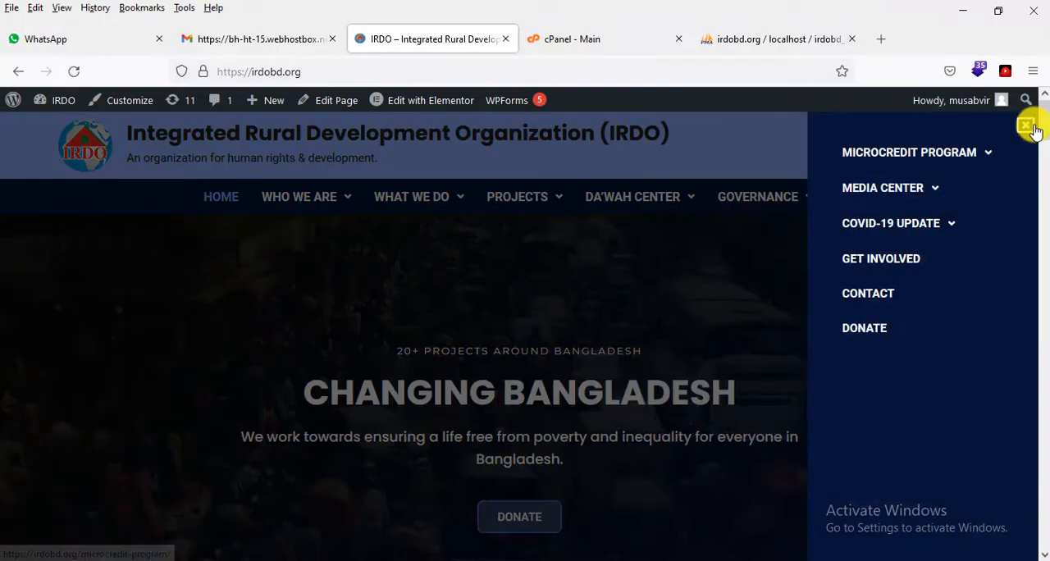
left_click(1026, 127)
Step: Look through the homepage from the introduction and project sections to the beneficiaries chart, impact section, map and footer
scroll(966, 304, "down", 10)
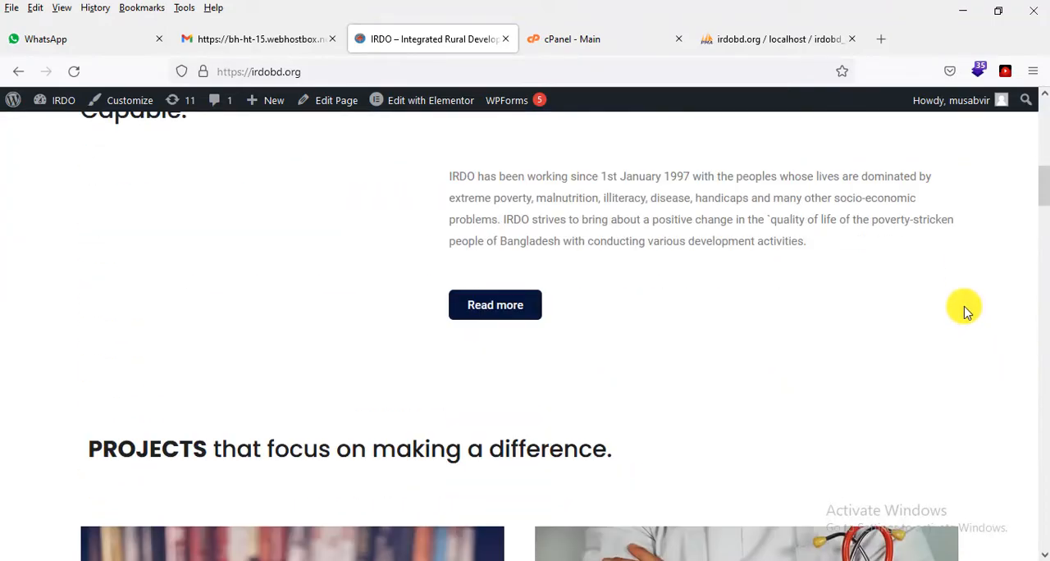
scroll(964, 308, "down", 5)
scroll(476, 315, "down", 2)
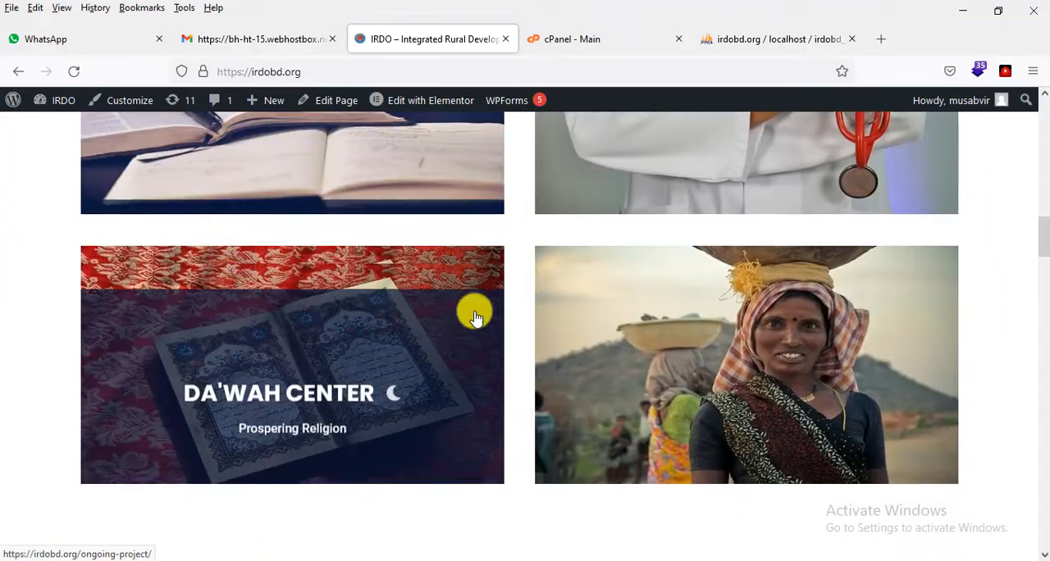
scroll(925, 314, "down", 12)
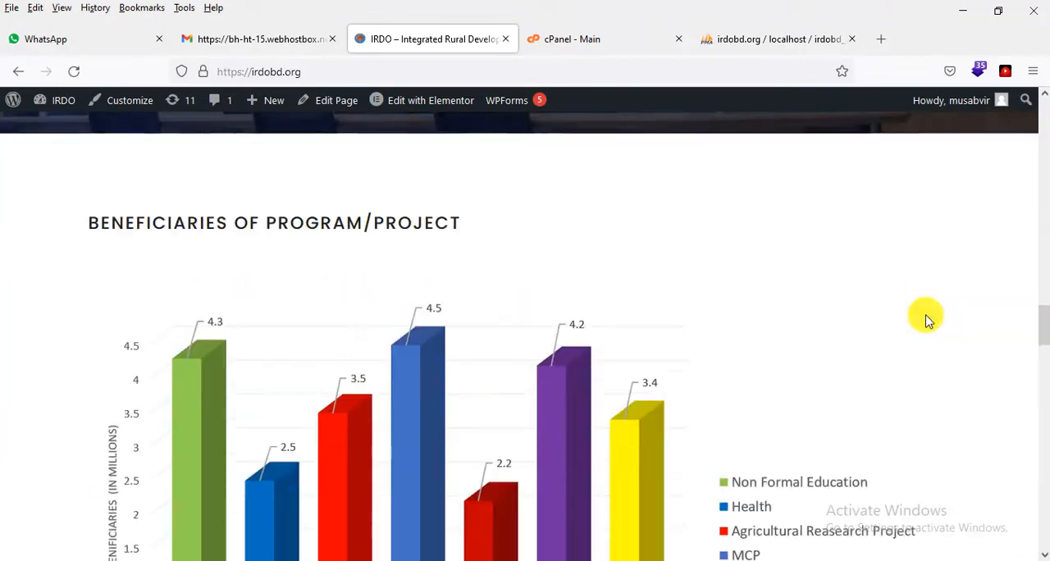
scroll(927, 320, "down", 15)
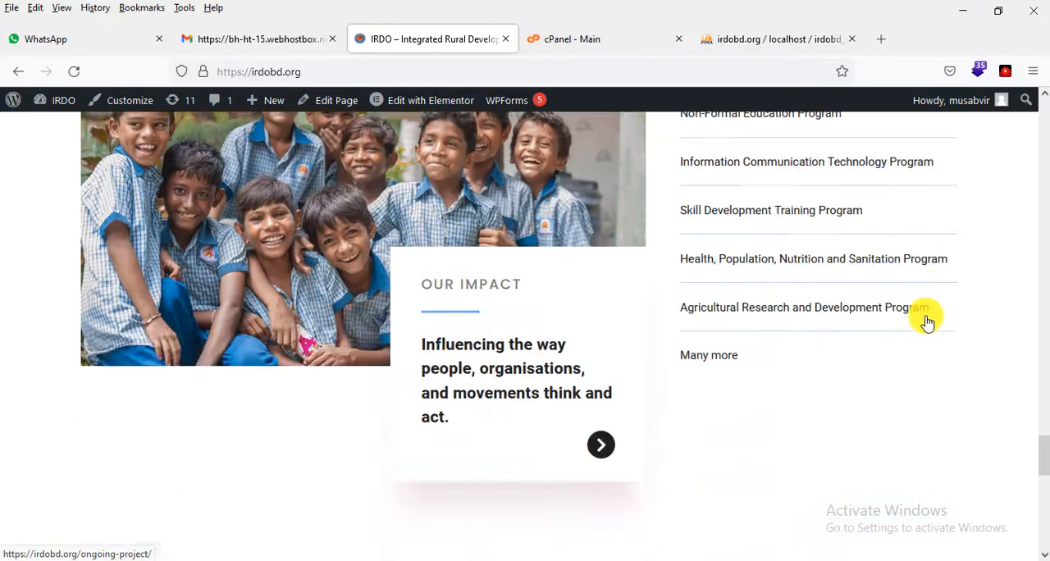
scroll(927, 320, "down", 10)
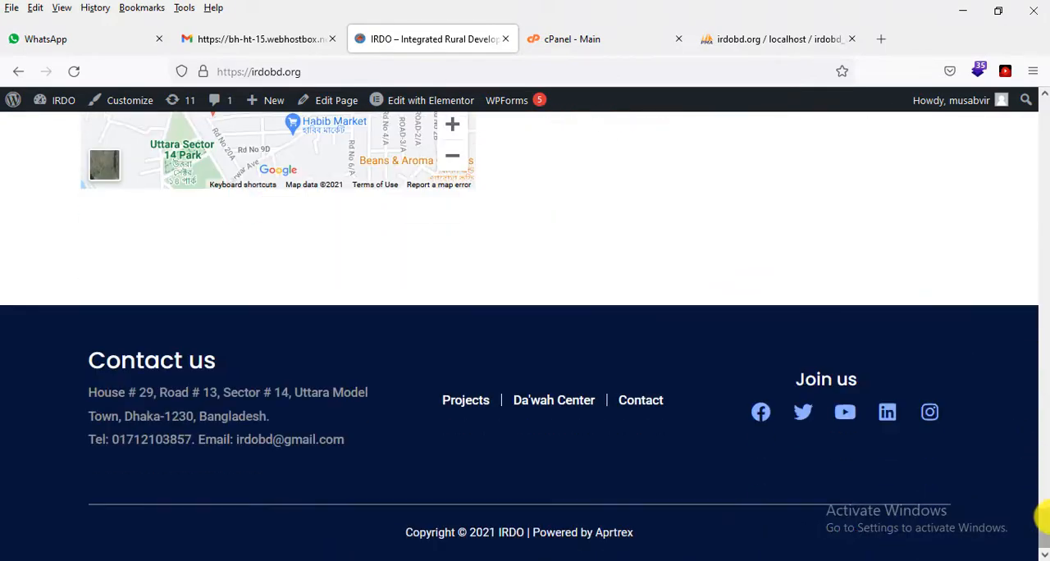